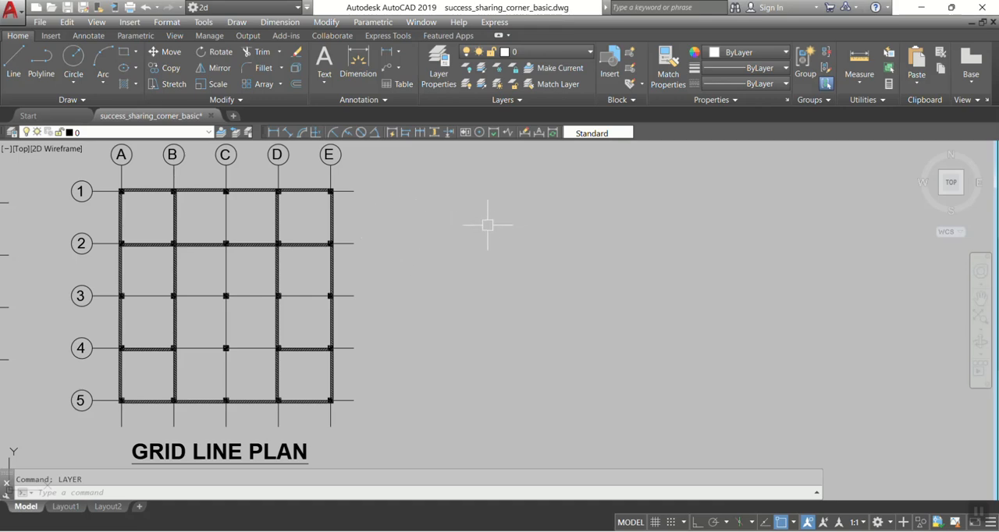
Step: Open the Layer Properties Manager with the LAYER command
middle_click_drag(406, 220, 383, 240)
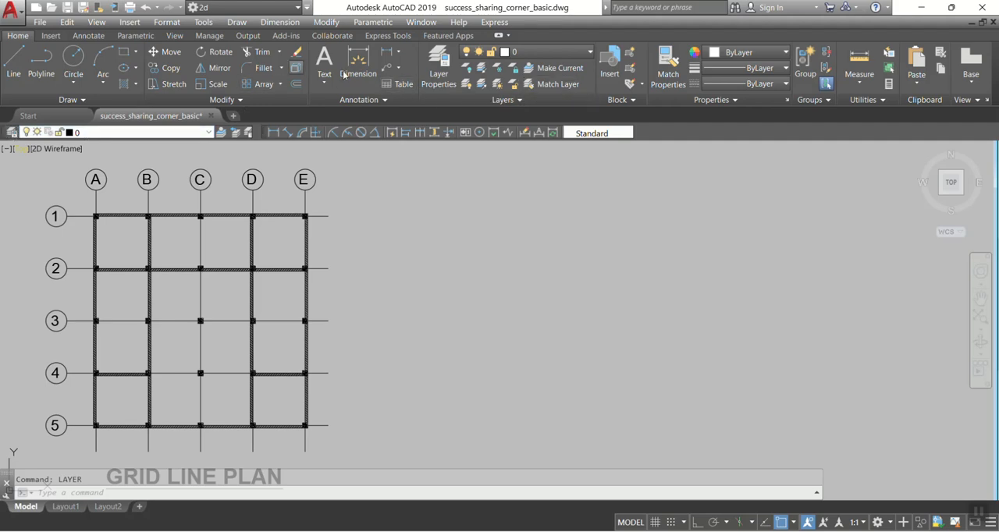
left_click(529, 57)
left_click(529, 57)
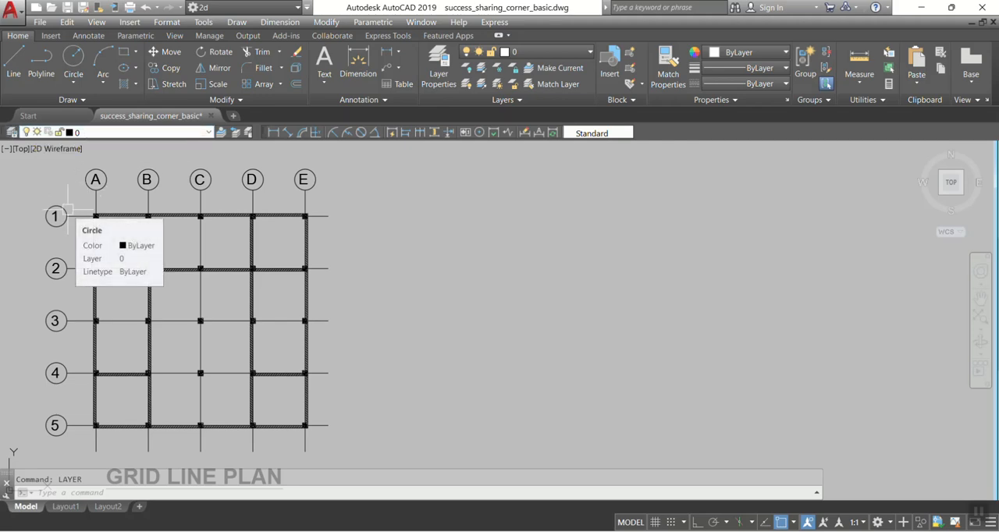
type("LAYER")
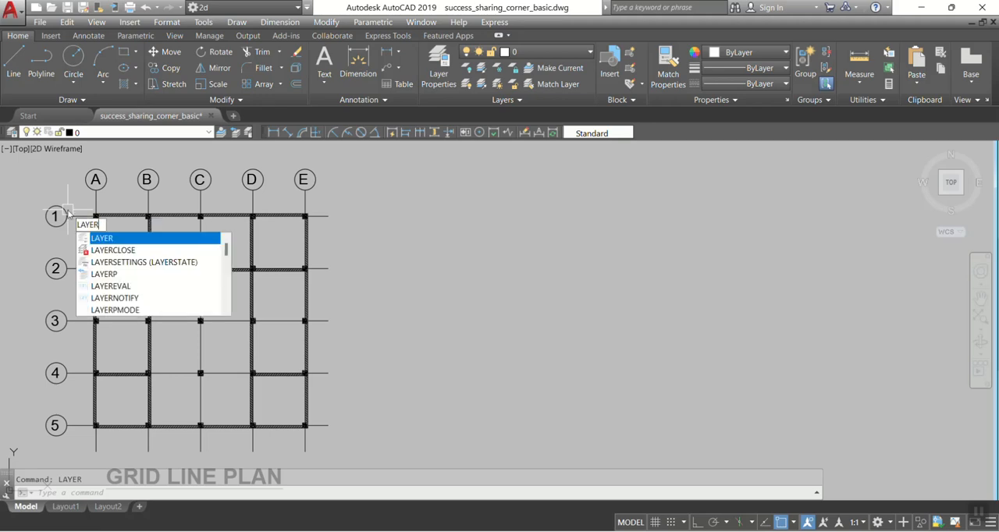
key("Return")
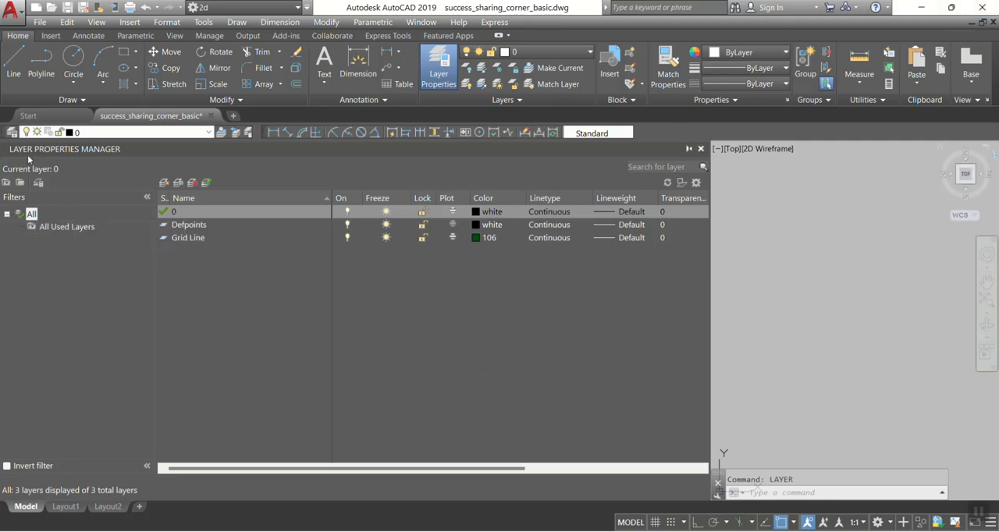
Step: Create a new layer from the existing Grid Line layer's properties and name it "Grid Line layer"
left_click(188, 238)
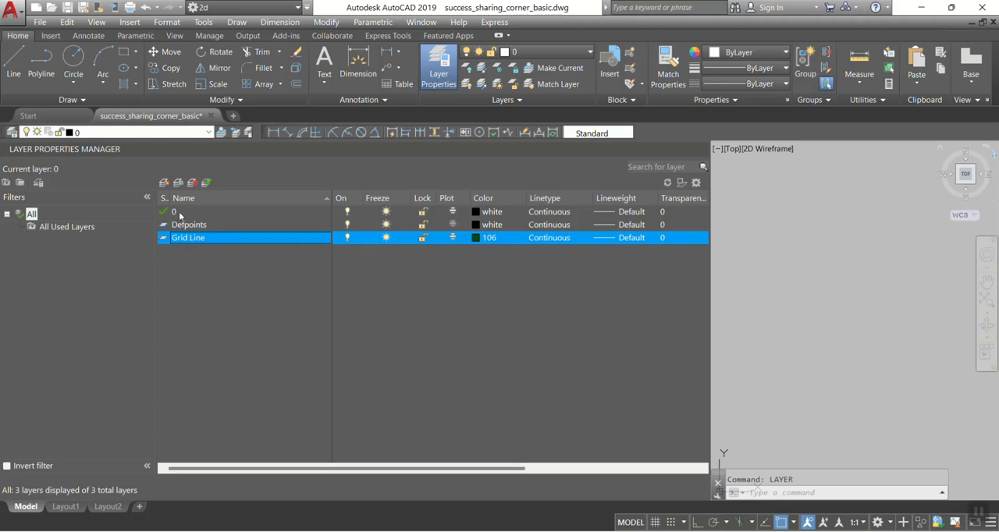
left_click(195, 225)
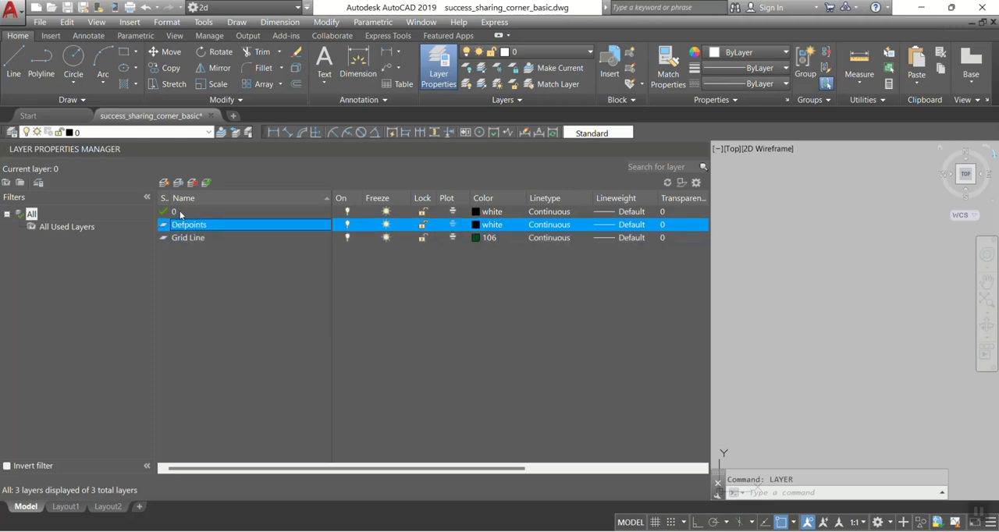
left_click(197, 239)
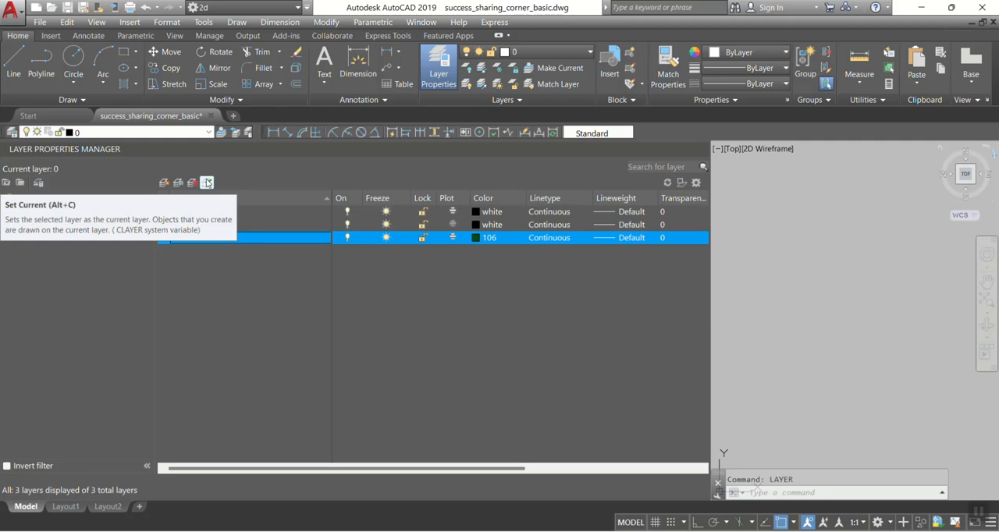
left_click(165, 184)
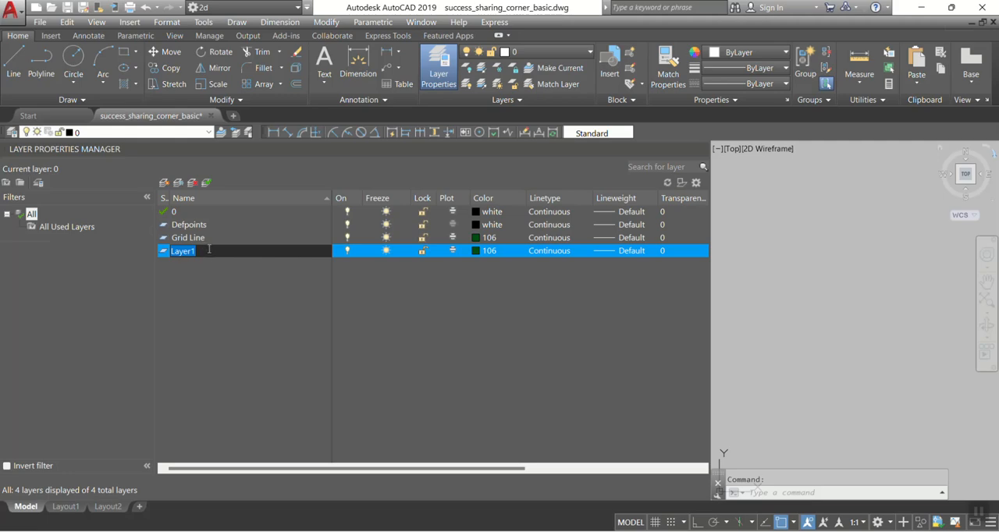
type("Grid Line layer")
left_click(347, 253)
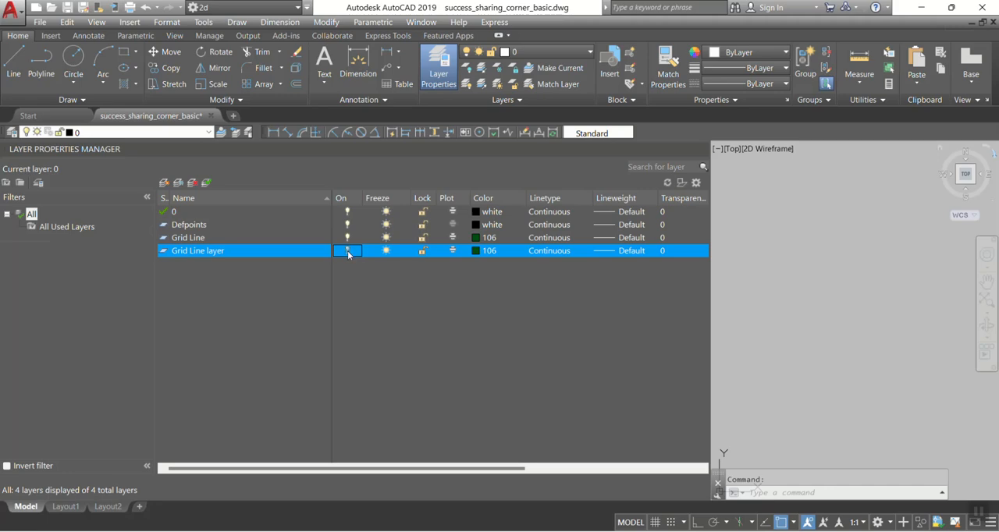
Step: Set the colour of the Grid Line layer entry to dark blue, index colour 166
left_click(422, 251)
left_click(452, 251)
left_click(489, 251)
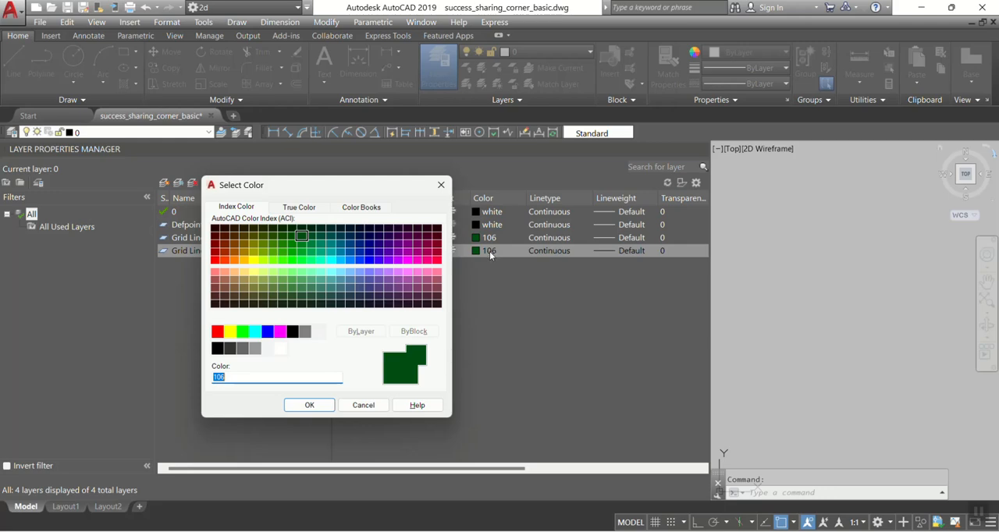
left_click(360, 236)
left_click(310, 406)
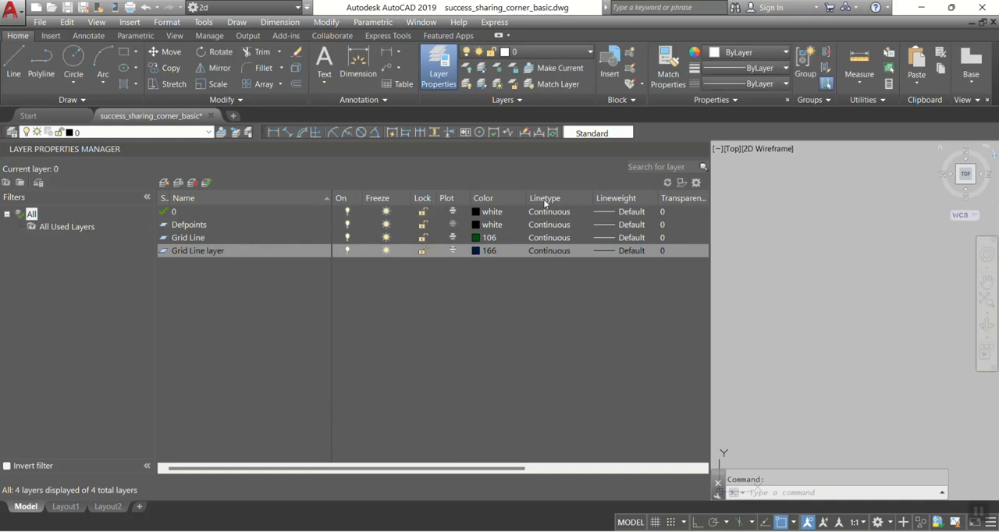
Step: Load the PHANTOM linetype from acad.lin and assign it to the Grid Line layer entry
left_click(550, 251)
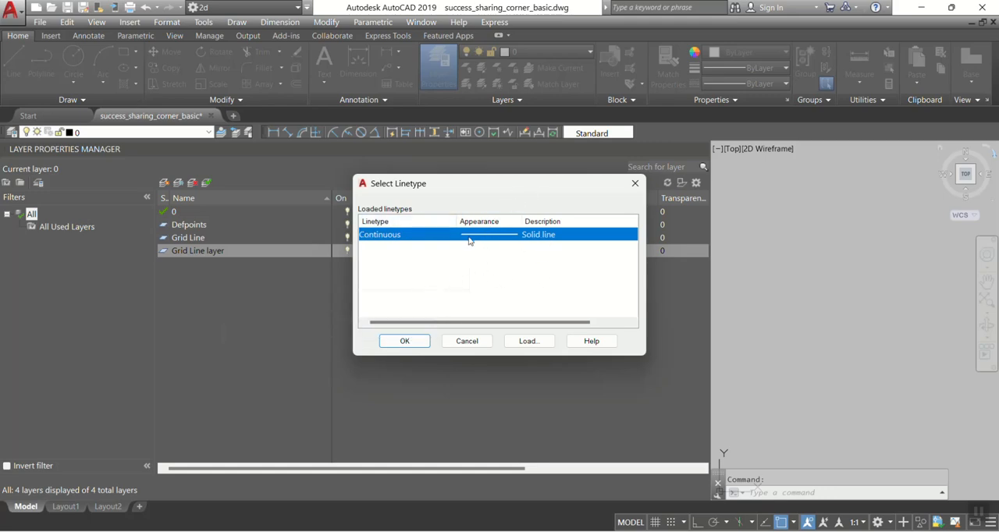
left_click(529, 344)
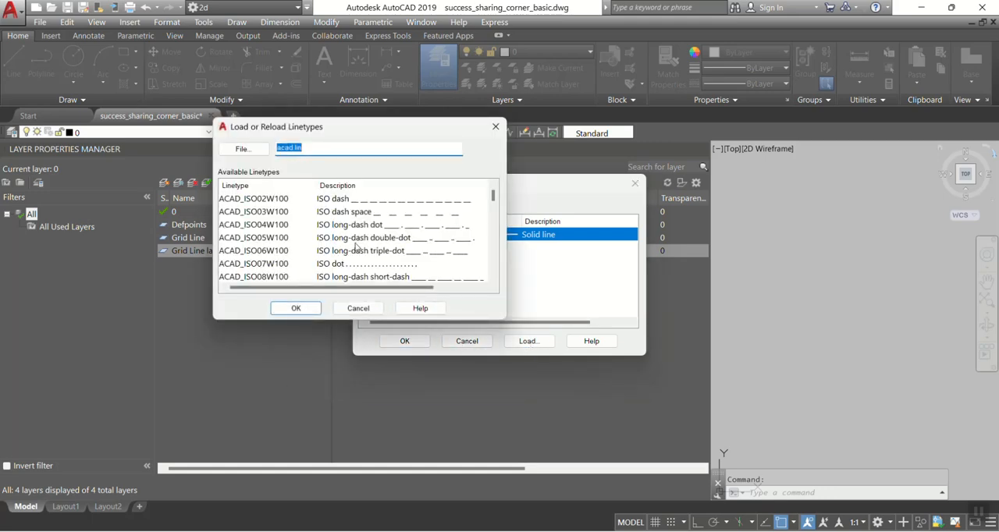
scroll(435, 226, "down", 7)
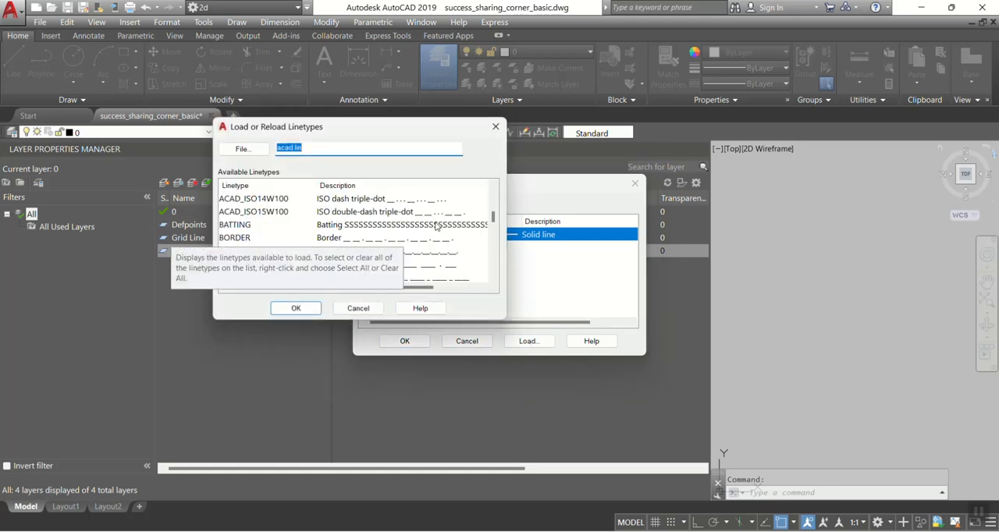
scroll(437, 267, "up", 7)
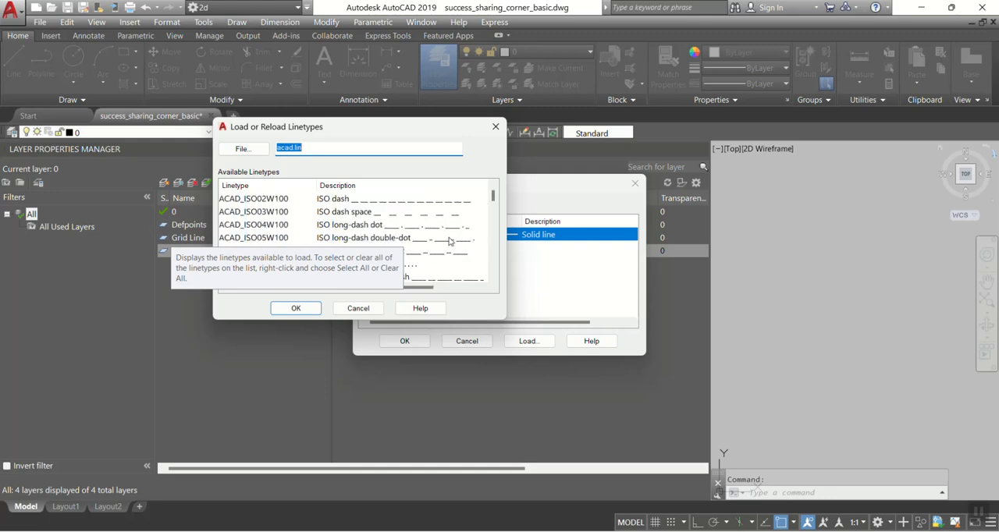
scroll(449, 241, "down", 4)
scroll(440, 242, "down", 9)
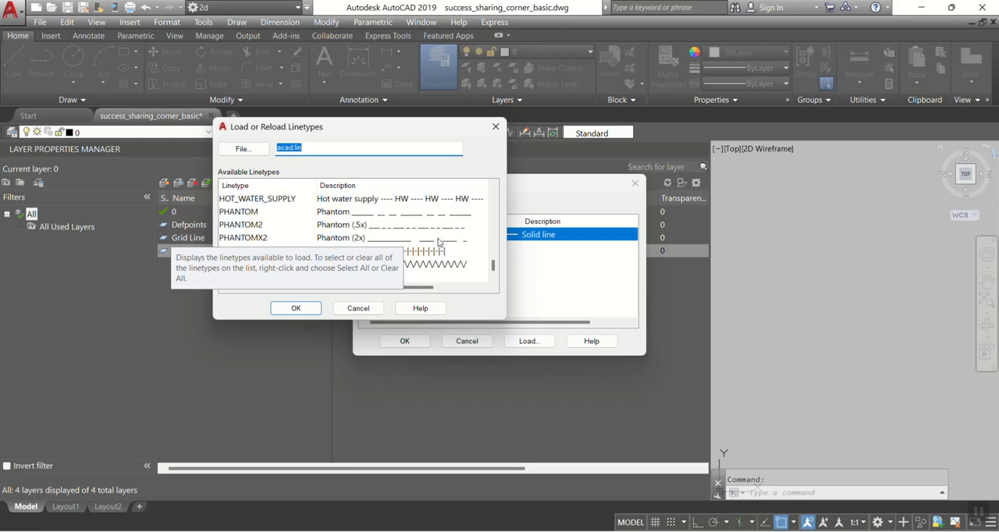
left_click(352, 214)
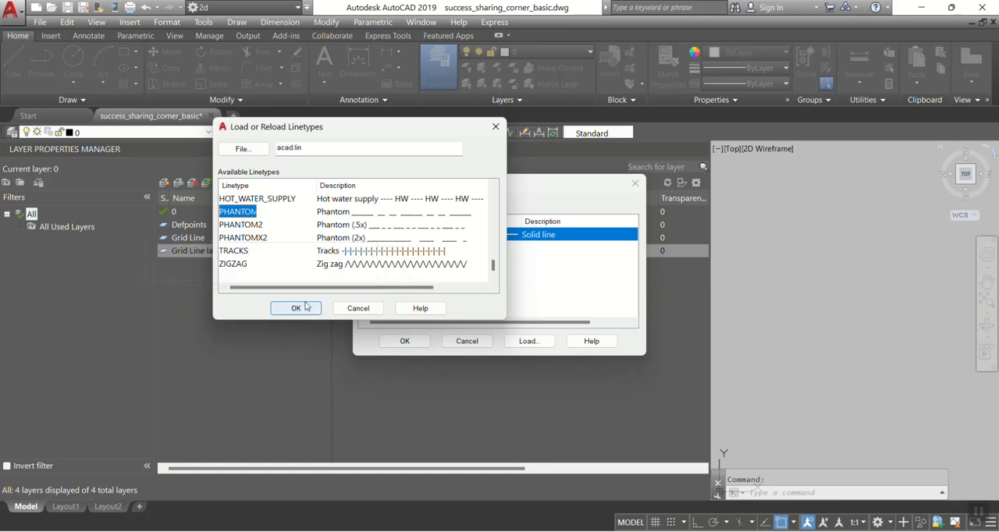
left_click(304, 309)
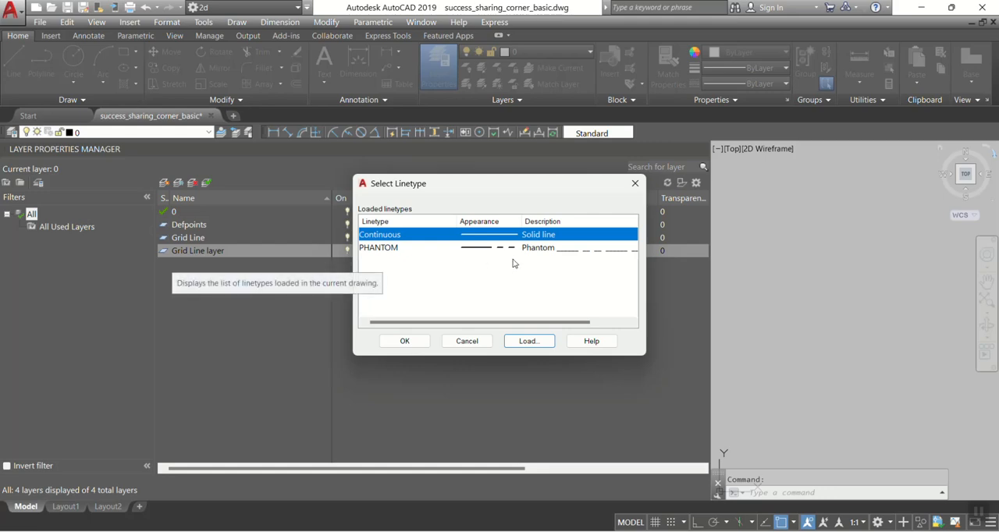
left_click(394, 248)
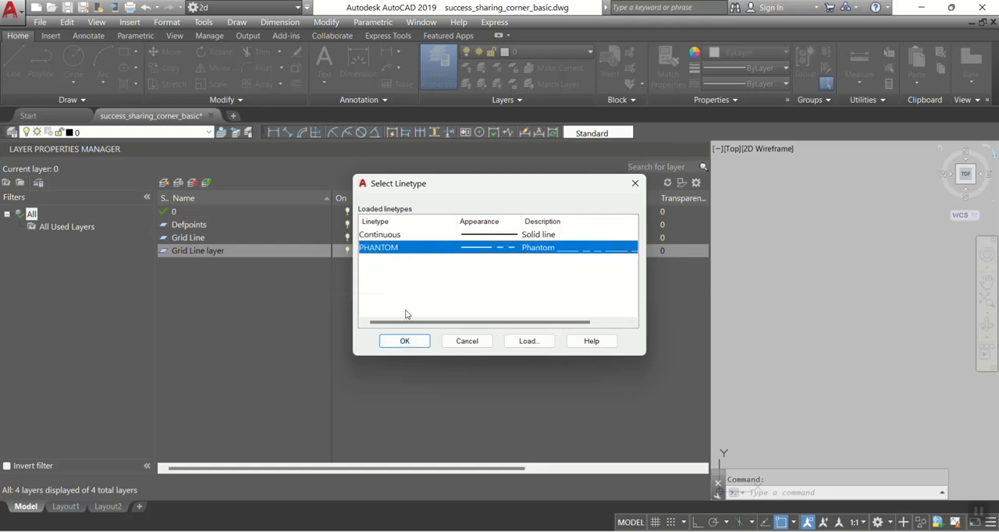
left_click(404, 341)
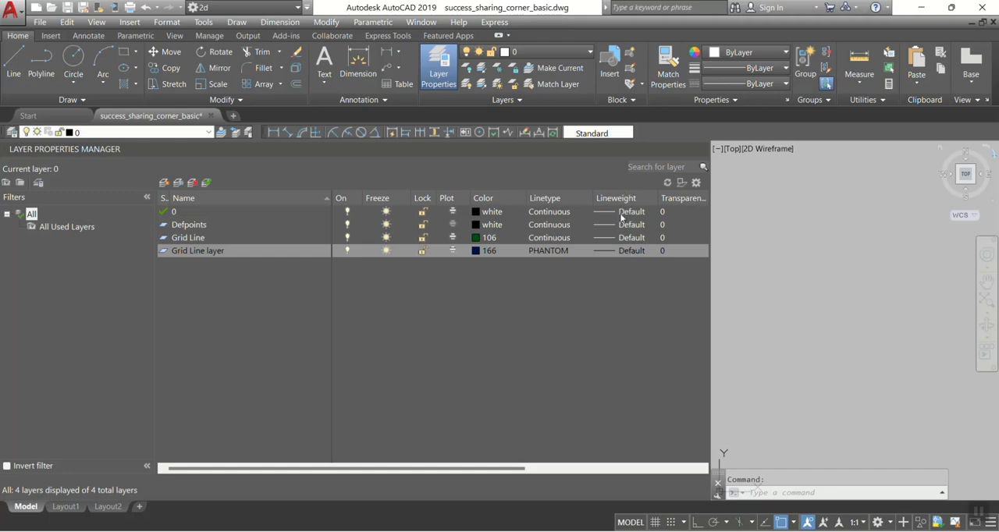
Step: Set the lineweight of the Grid Line layer entry to 0.25 mm
left_click(618, 253)
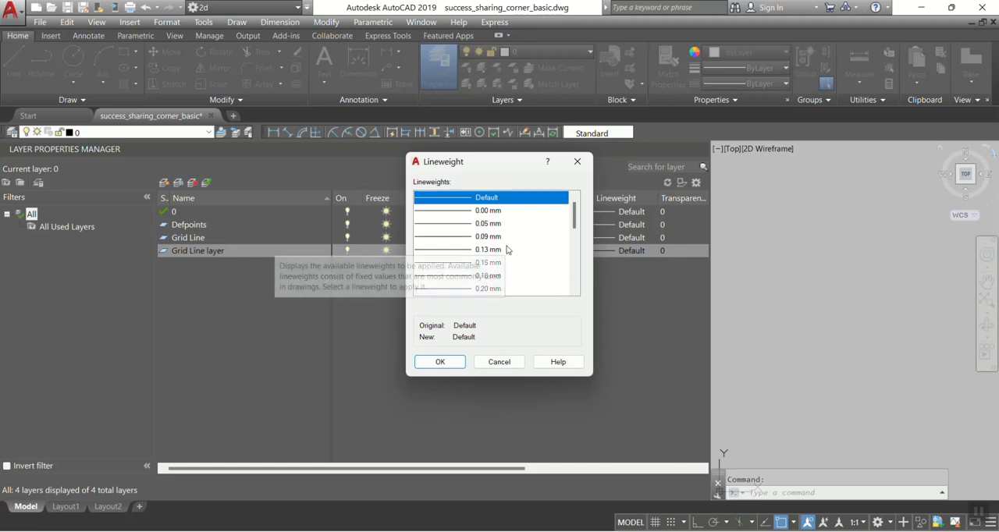
scroll(511, 254, "down", 3)
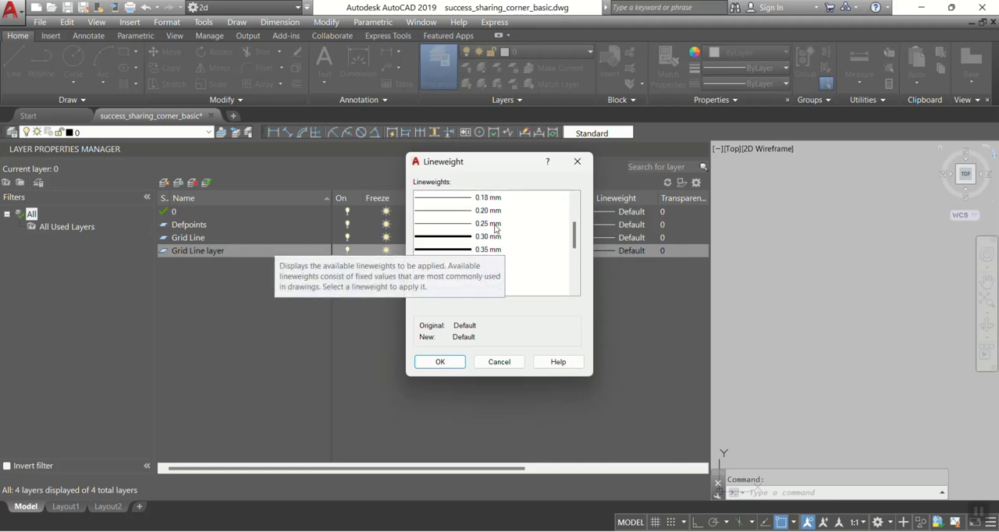
left_click(491, 225)
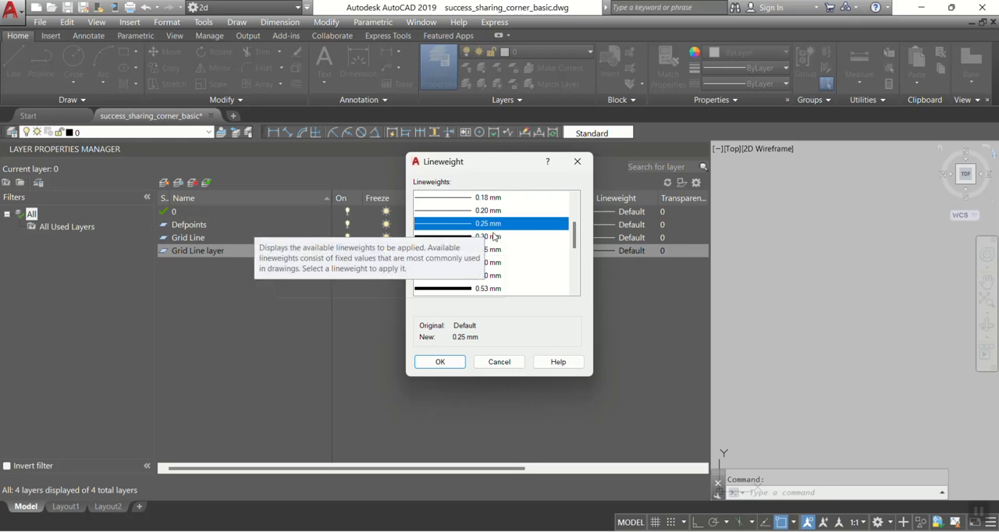
left_click(496, 239)
left_click(490, 249)
left_click(489, 264)
scroll(483, 287, "down", 1)
scroll(483, 287, "down", 2)
scroll(492, 287, "up", 6)
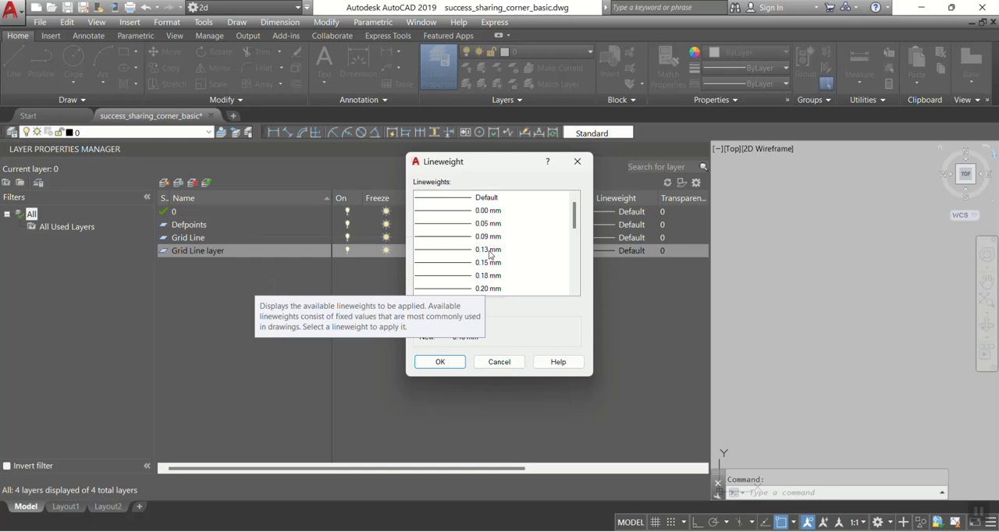
left_click(489, 224)
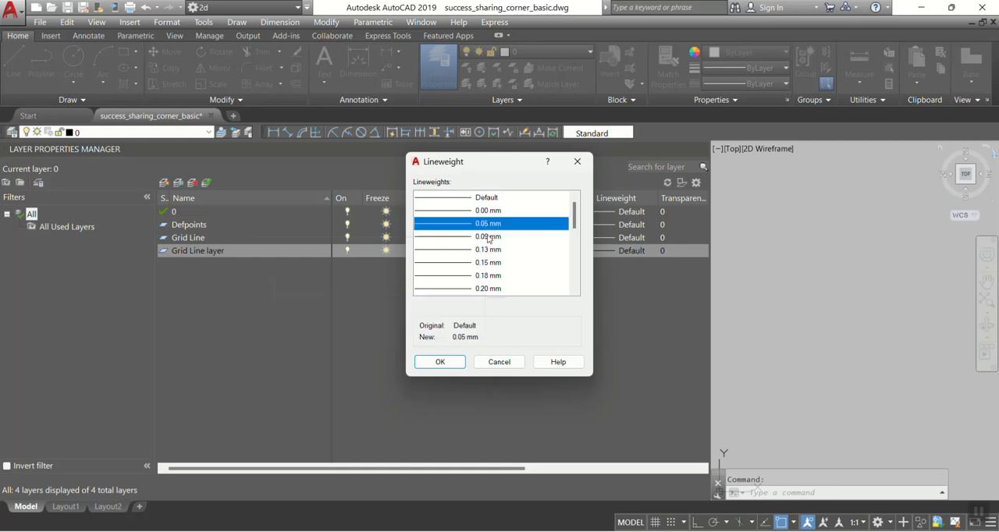
left_click(489, 237)
scroll(495, 286, "down", 1)
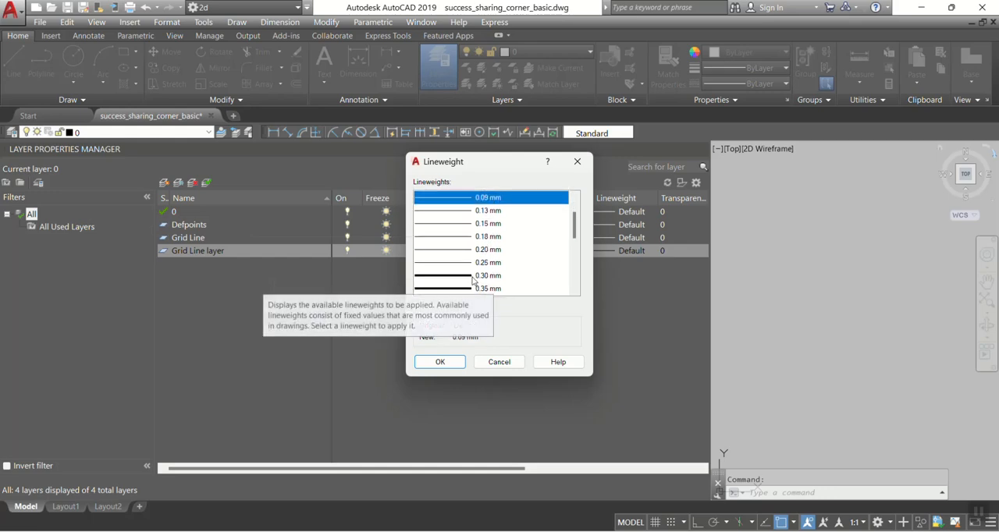
left_click(497, 265)
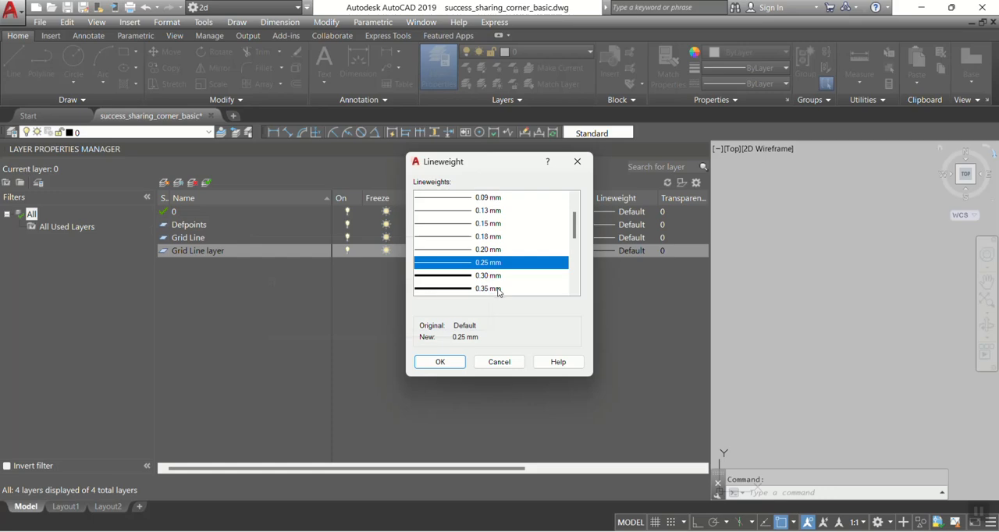
left_click(452, 363)
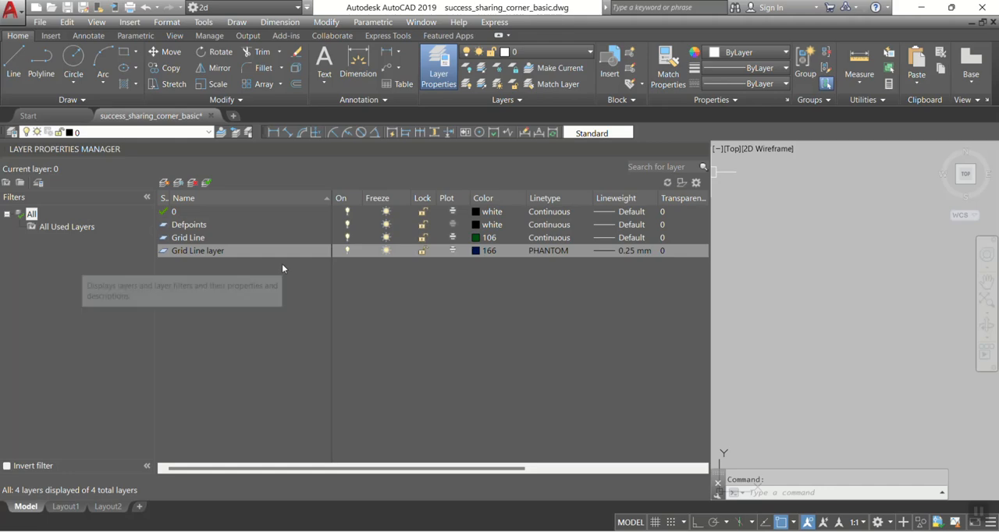
Step: Create another new layer and name it "column"
left_click(164, 183)
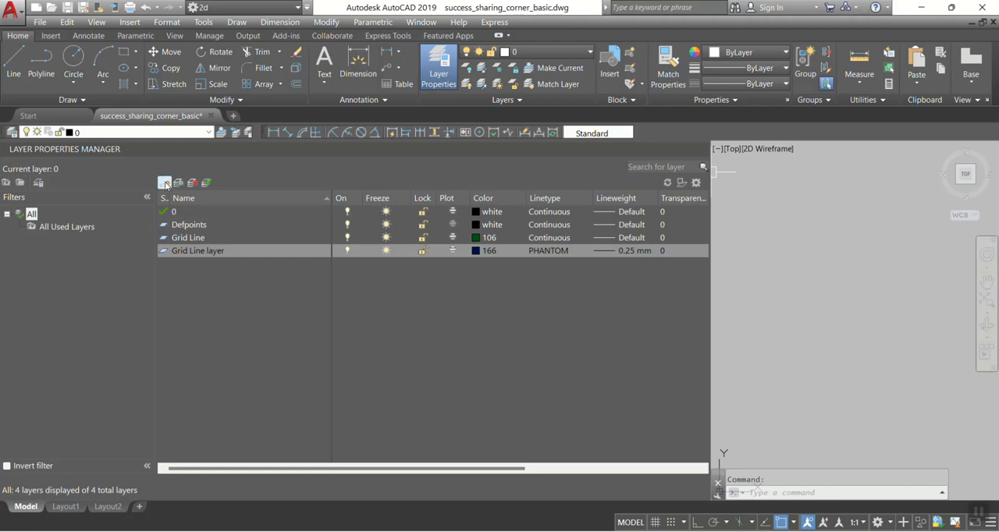
type("c")
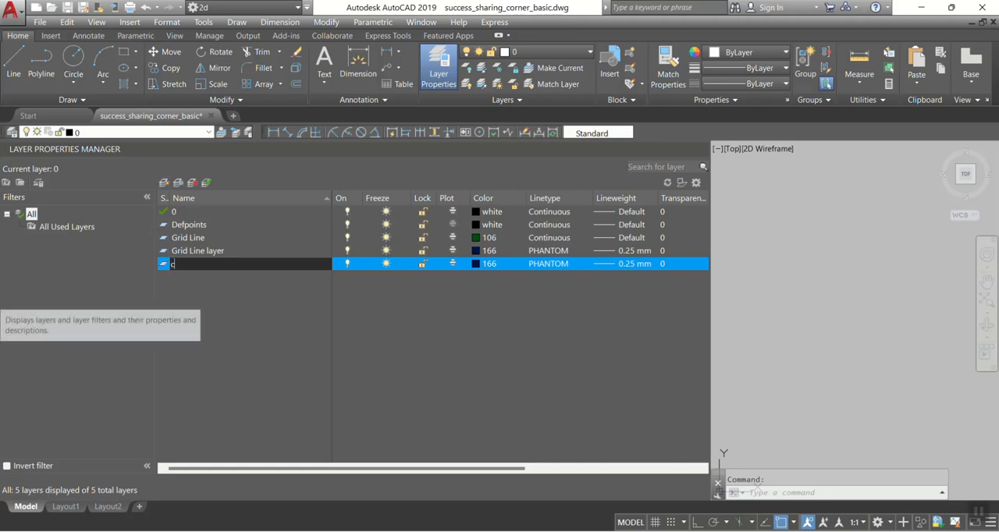
type("olumn")
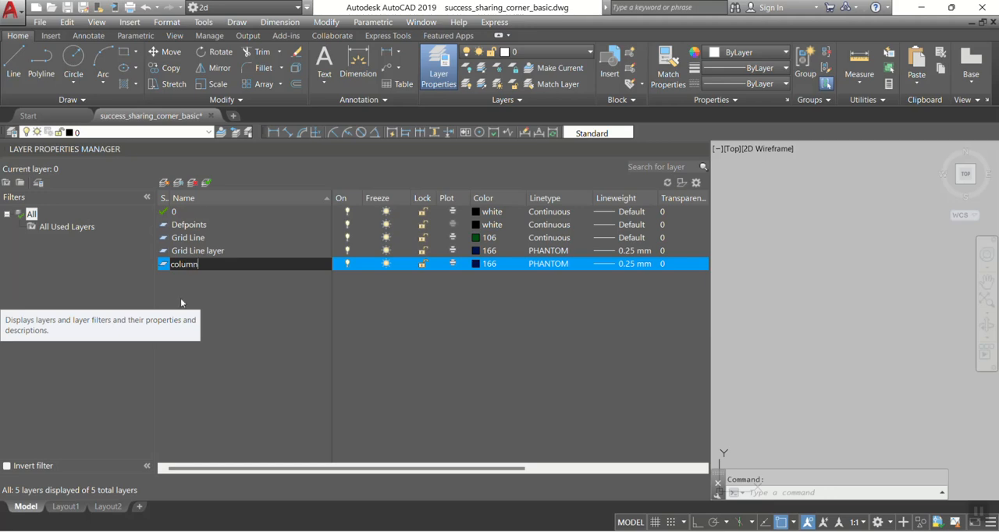
Step: Set the column layer's colour to a green true colour with RGB value 28,112,0
left_click(486, 263)
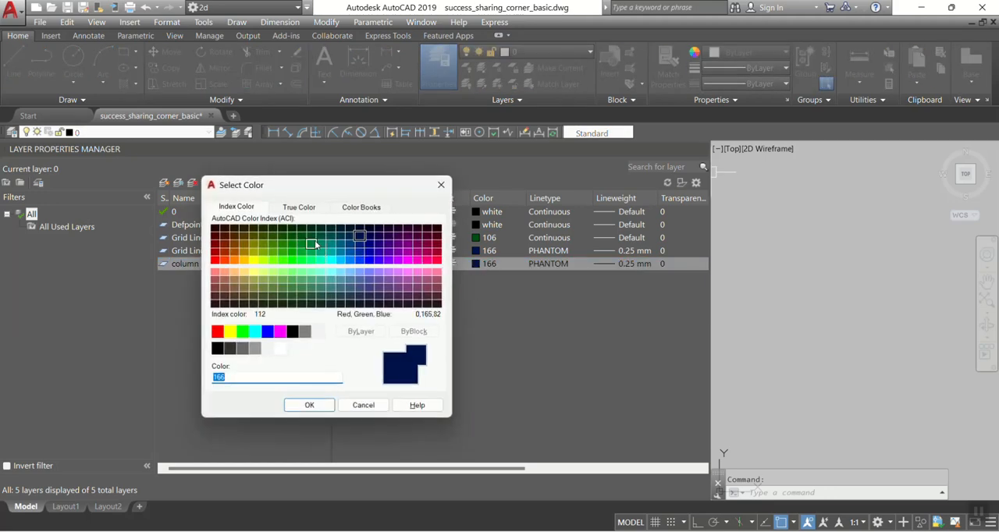
left_click(281, 244)
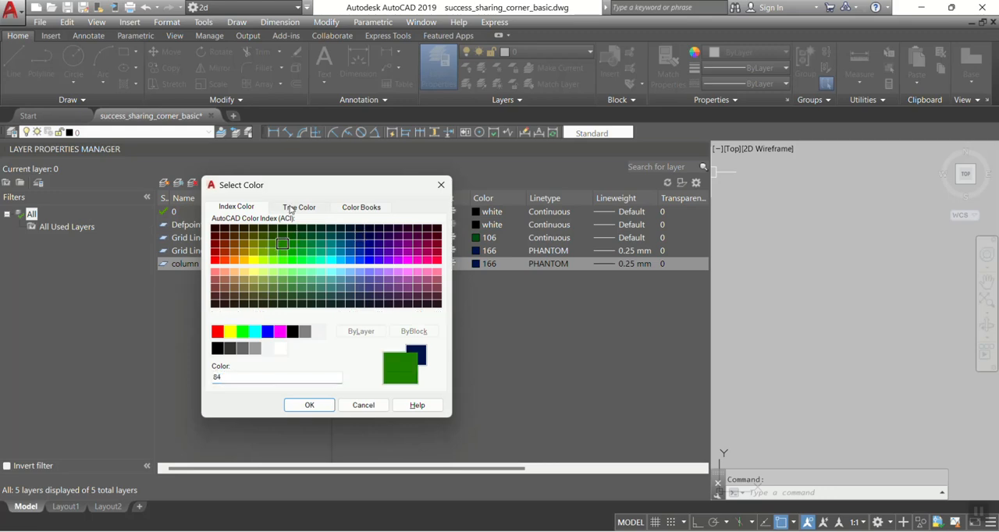
left_click(297, 207)
left_click(360, 337)
left_click_drag(360, 337, 360, 340)
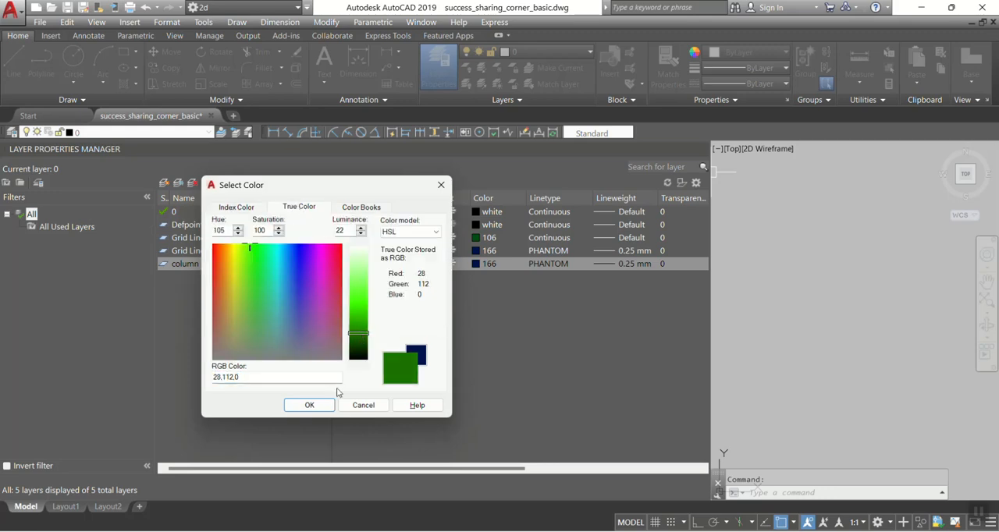
left_click(309, 404)
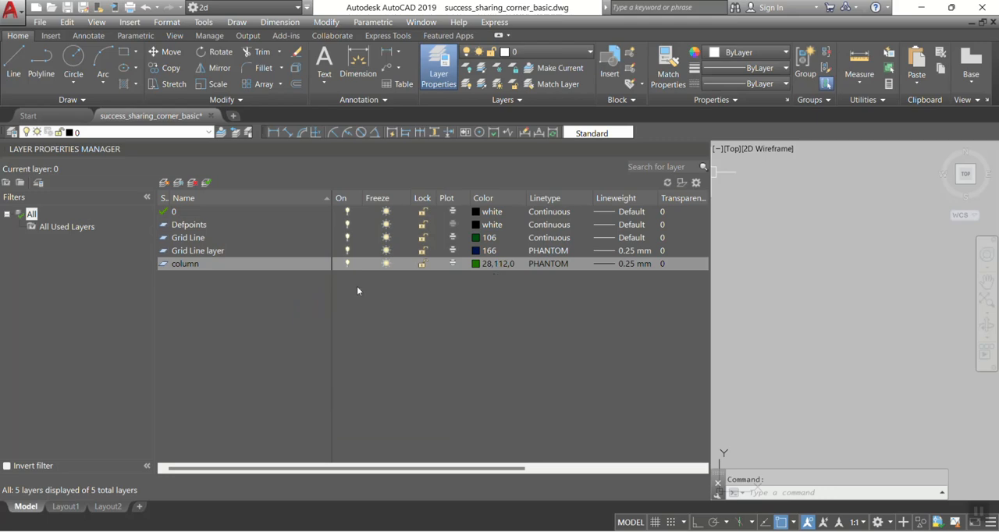
Step: Set the column layer's linetype to Continuous
left_click(579, 262)
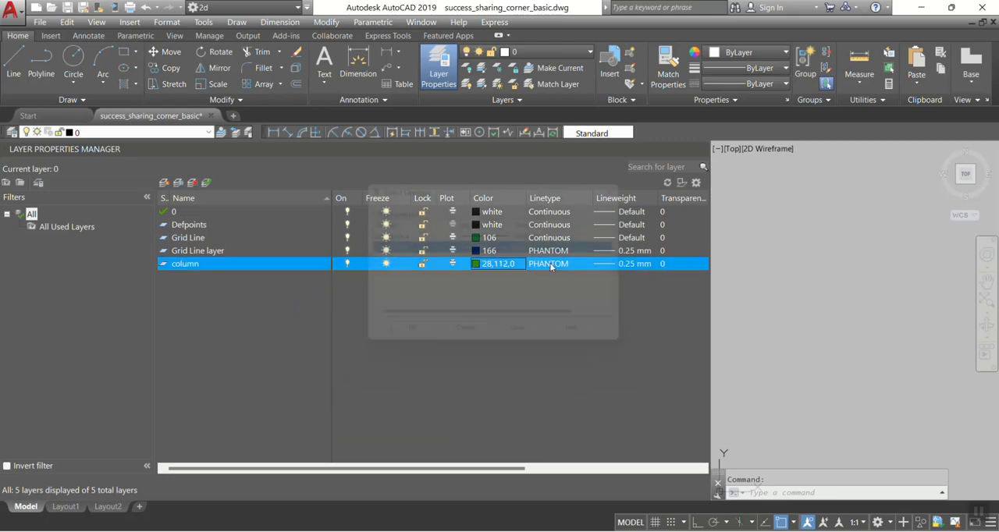
left_click(394, 235)
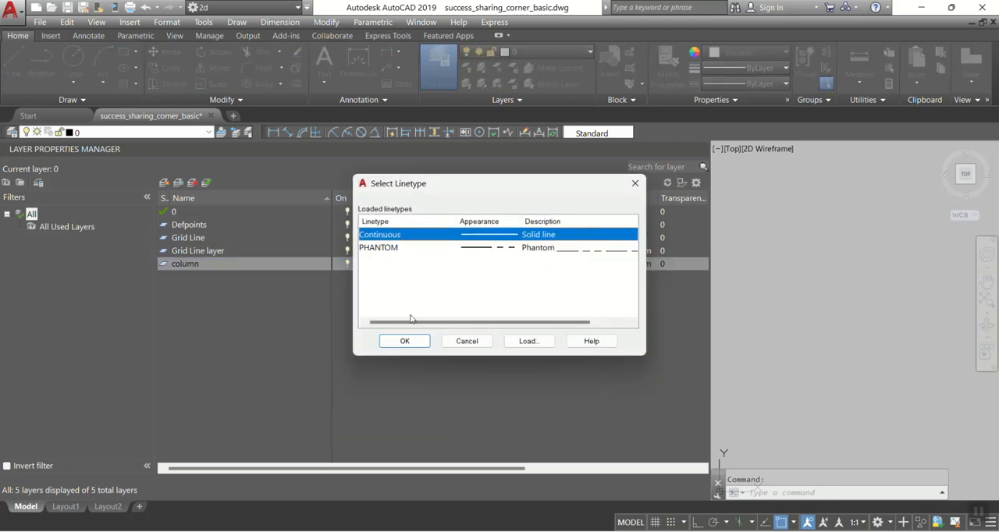
left_click(404, 341)
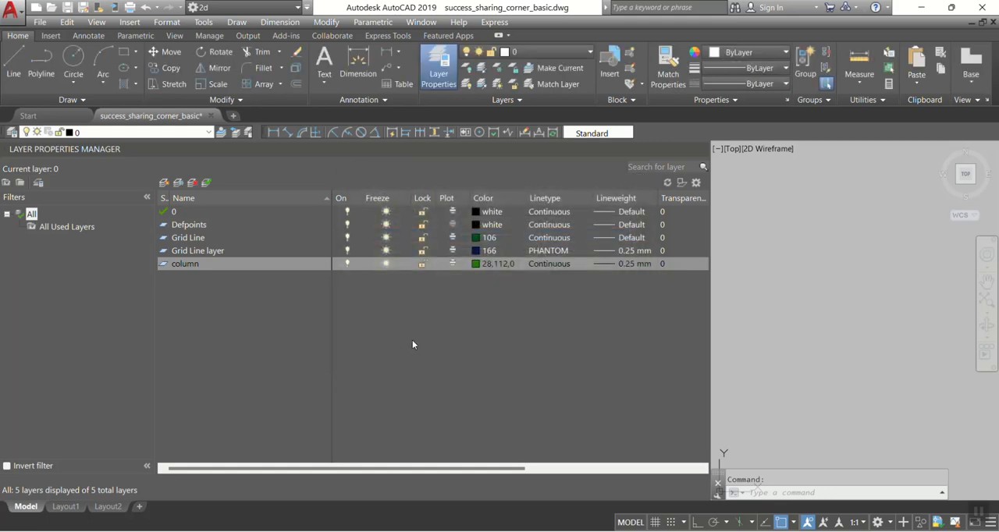
Step: Create a new layer and name it "wall"
left_click(164, 182)
type("wall")
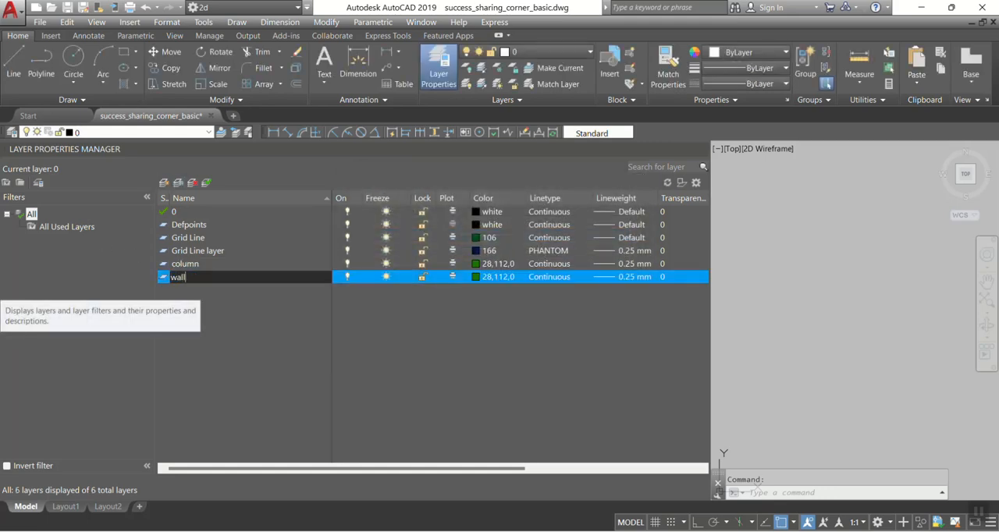
key("Return")
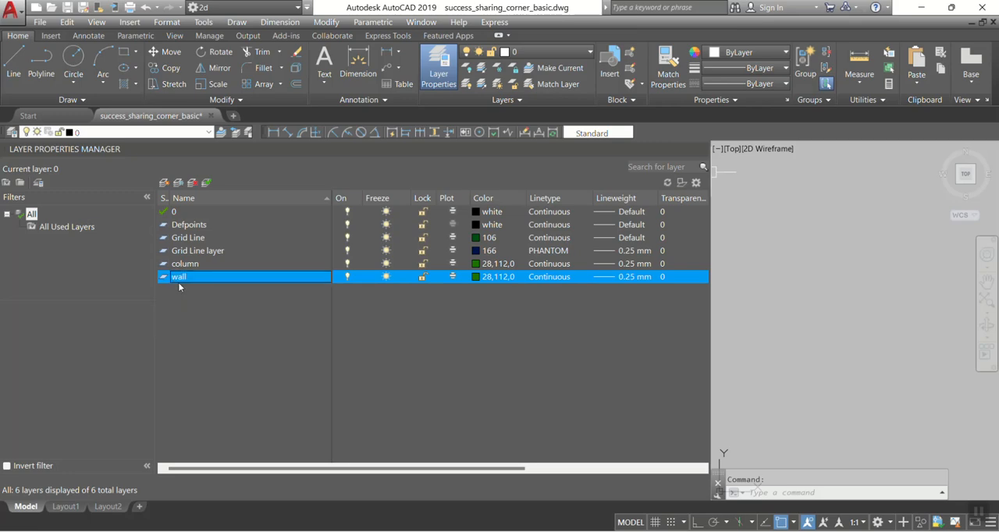
Step: Set the wall layer's colour to a dark purple true colour with RGB value 80,7,67
left_click(493, 277)
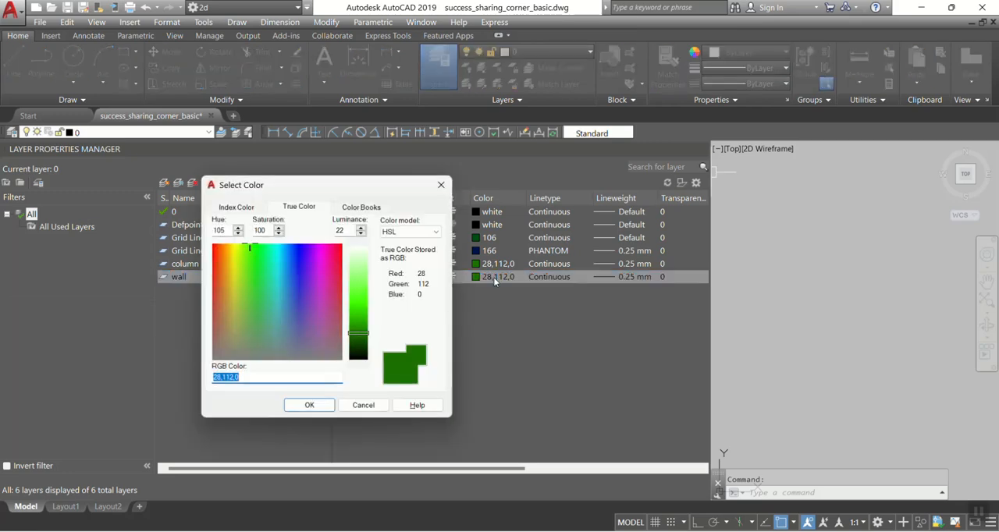
left_click(326, 259)
left_click_drag(358, 333, 358, 339)
left_click(312, 406)
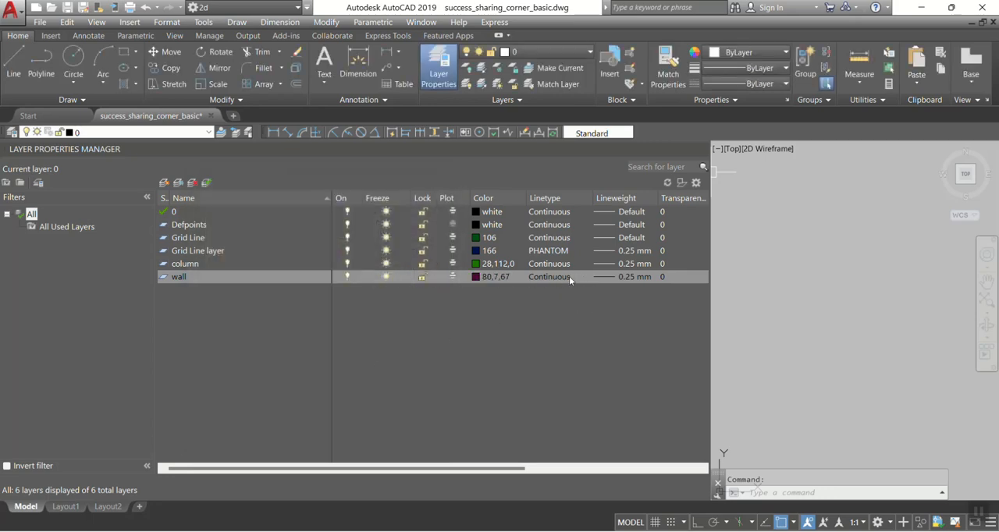
Step: Create another new layer and name it "door & window"
left_click(164, 182)
type("door & window")
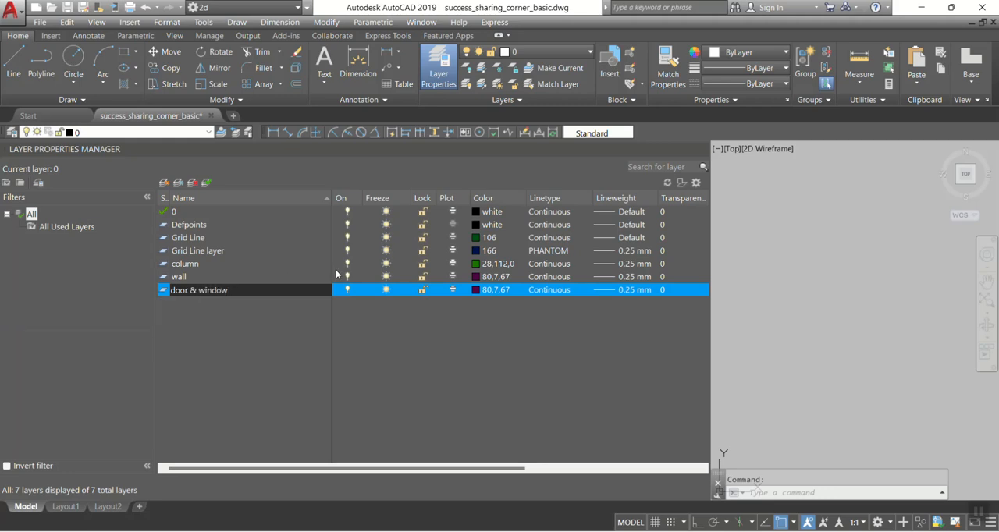
Step: Set the door & window layer's colour to a yellow-green true colour with RGB value 173,190,25
left_click(491, 293)
left_click(487, 296)
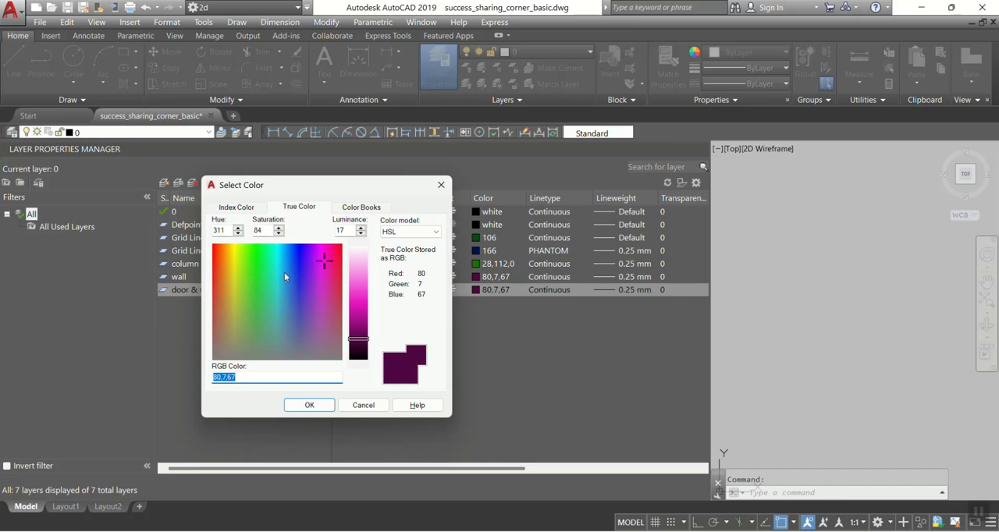
left_click(232, 265)
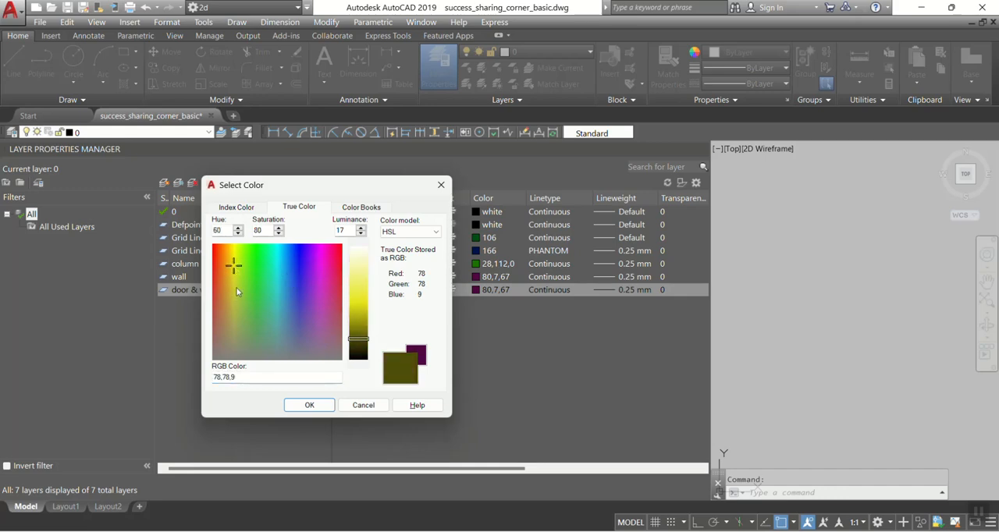
left_click(235, 281)
mouse_move(356, 342)
left_mouse_down()
mouse_move(362, 325)
mouse_move(361, 350)
mouse_move(361, 315)
left_mouse_up()
left_click(239, 272)
left_click(310, 404)
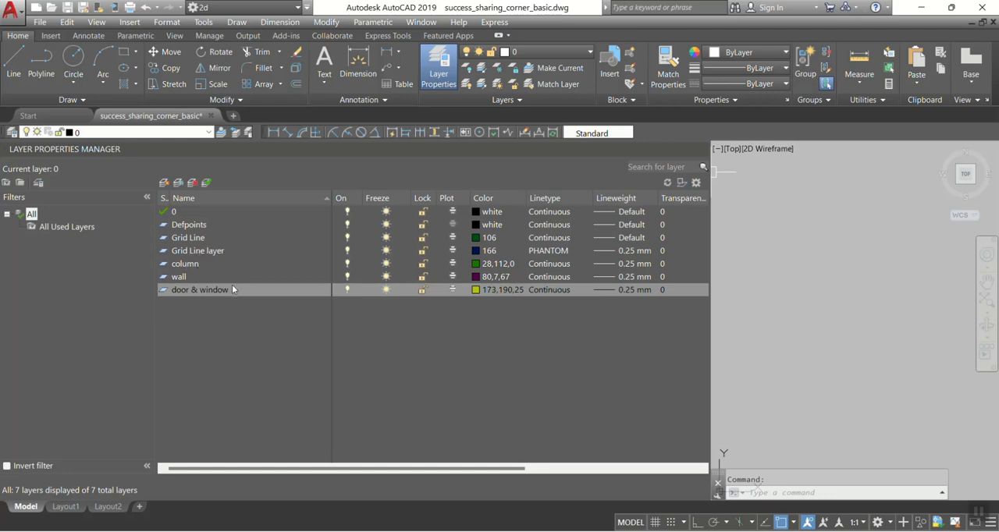
Step: Create a new layer named "roof" and give it a dark blue true colour with RGB value 18,18,43
left_click(165, 198)
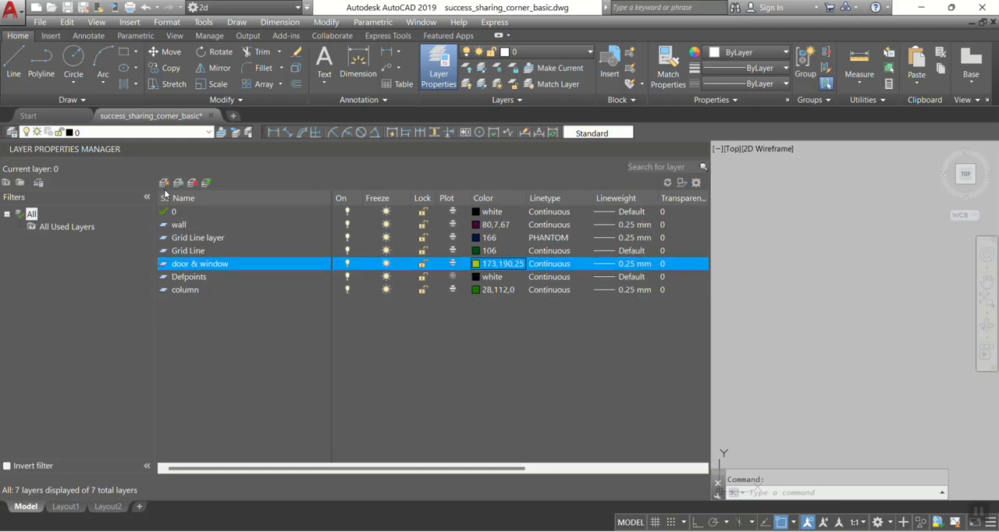
left_click(165, 182)
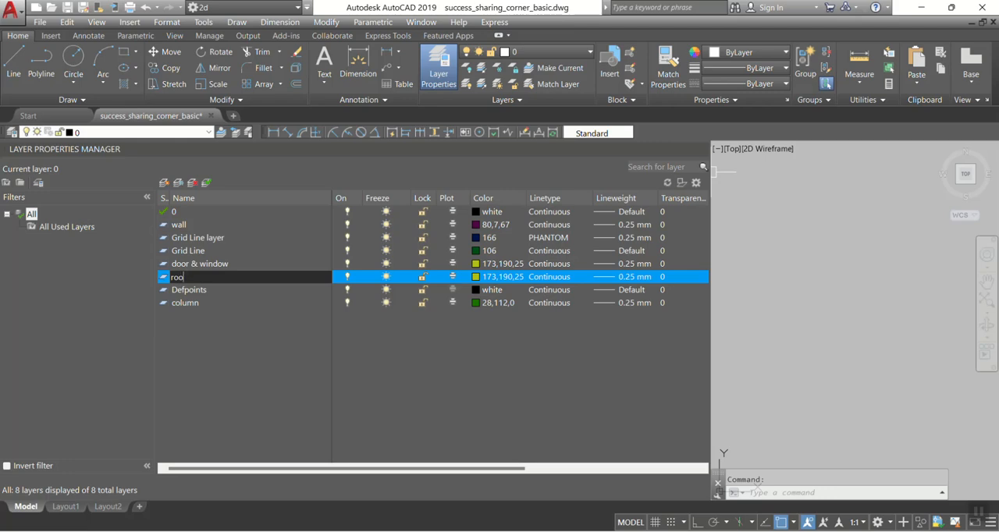
left_click(500, 278)
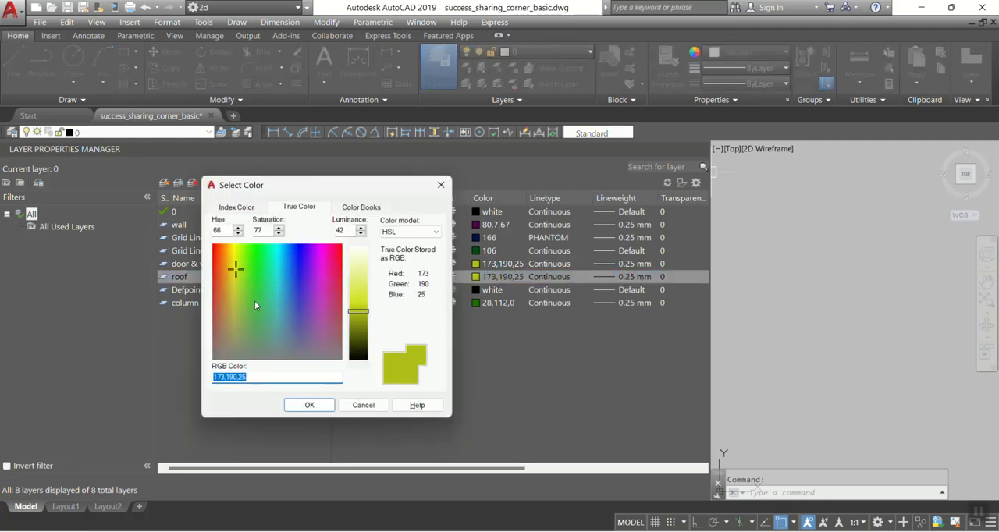
left_click(295, 313)
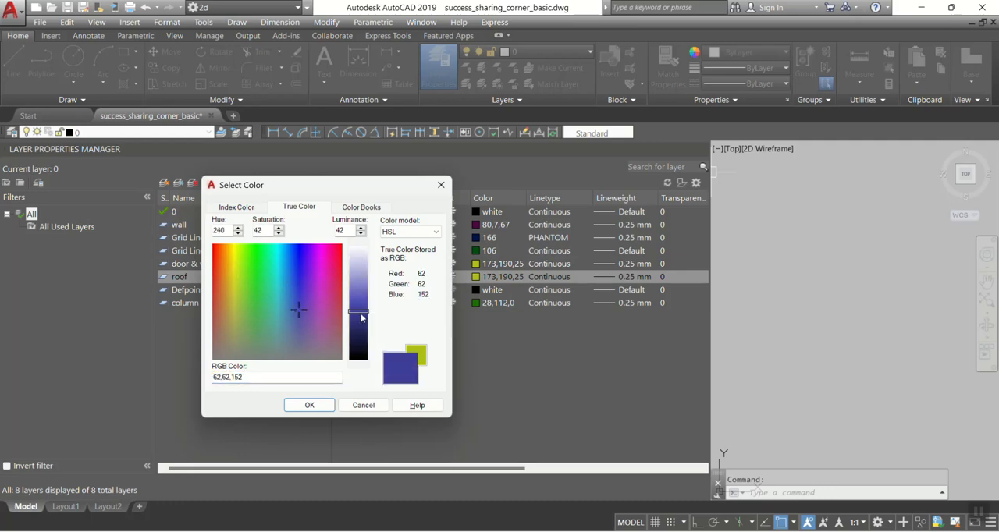
left_click_drag(361, 317, 359, 351)
left_click(296, 409)
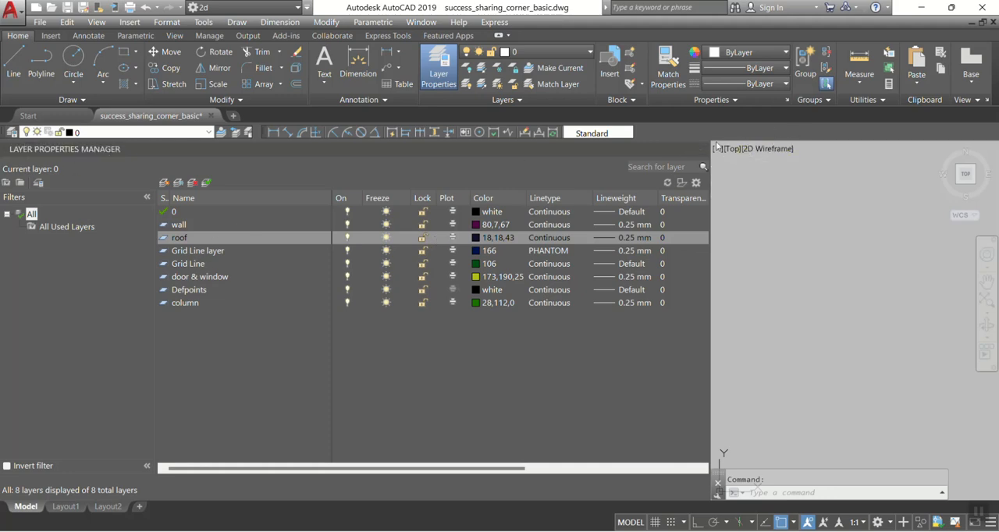
Step: Close the layer manager and make Grid Line layer the current layer
left_click(700, 149)
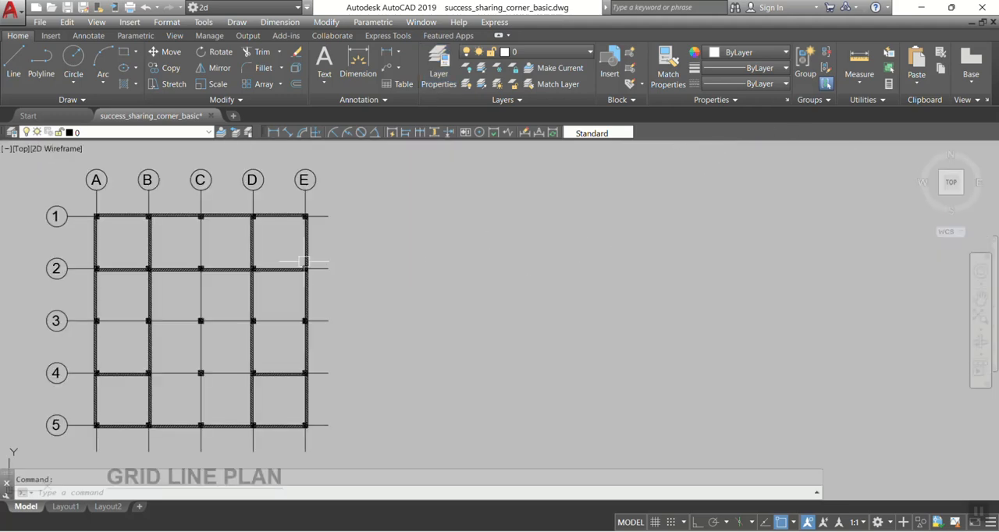
middle_click_drag(318, 263, 429, 246)
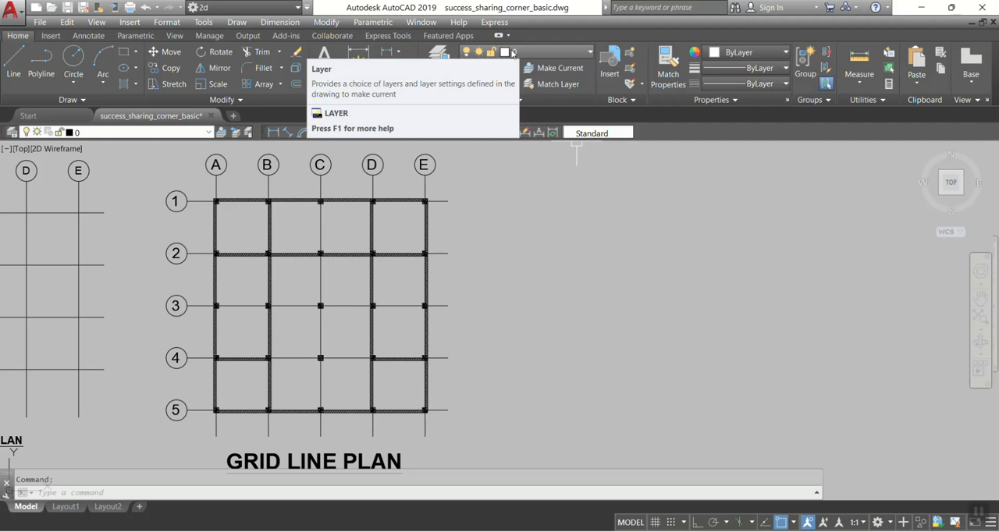
left_click(516, 52)
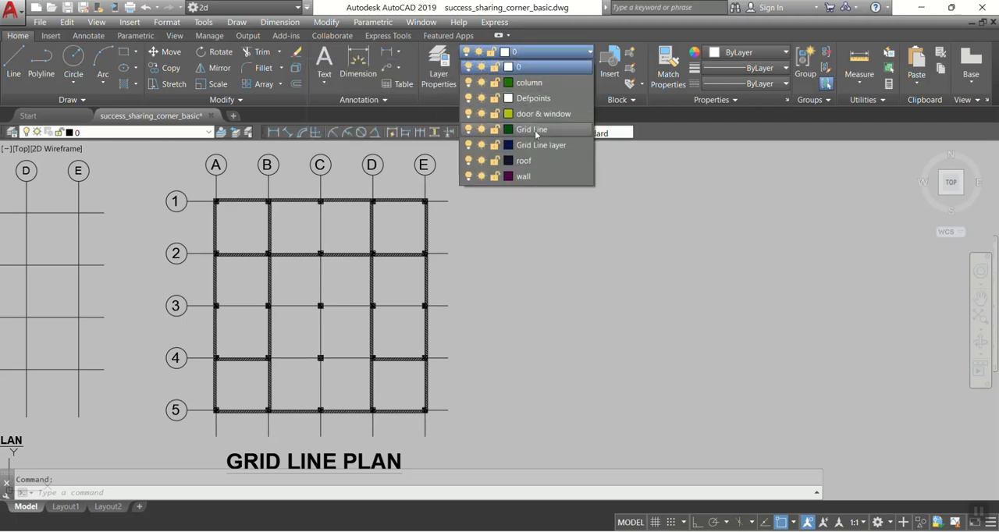
left_click(515, 56)
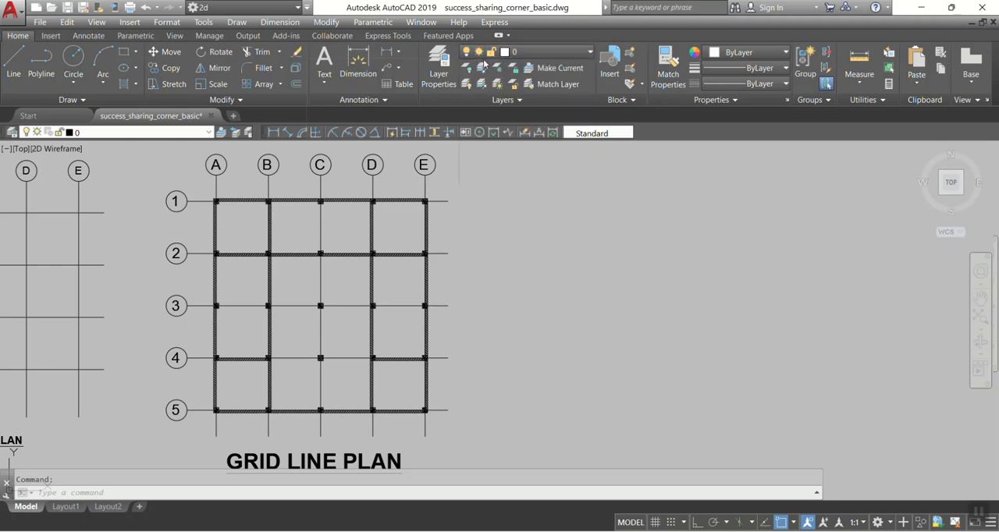
left_click(564, 52)
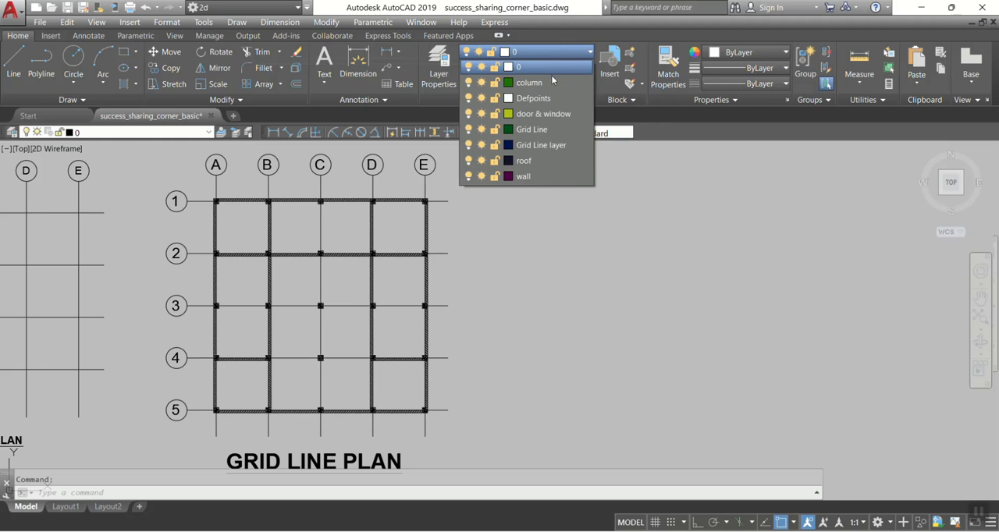
left_click(531, 145)
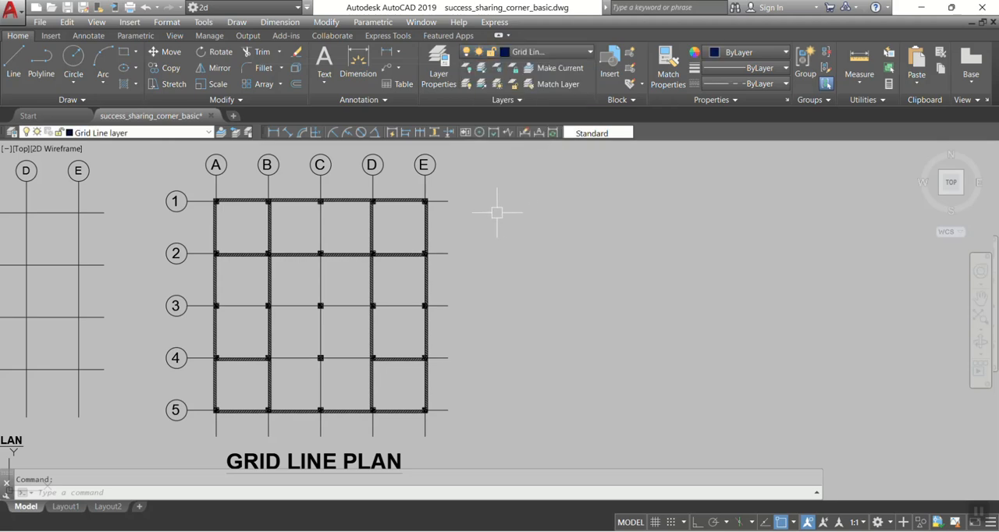
Step: Turn on Ortho mode and draw a horizontal test line in the empty area beyond grid line E
type("l")
key("Return")
left_click(514, 251)
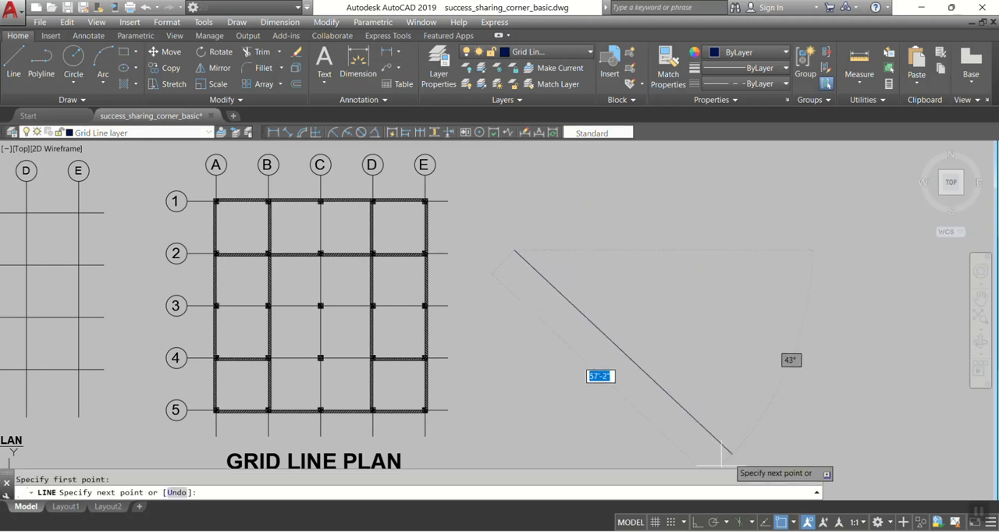
left_click(697, 522)
left_click(762, 239)
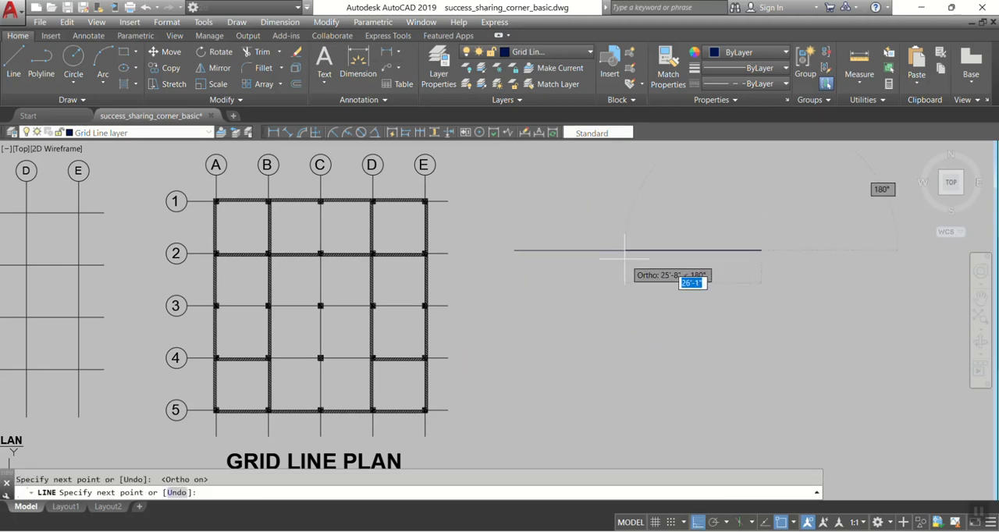
key("Escape")
Step: Examine how the dash pattern of the test line appears at different zoom scales
scroll(601, 251, "up", 9)
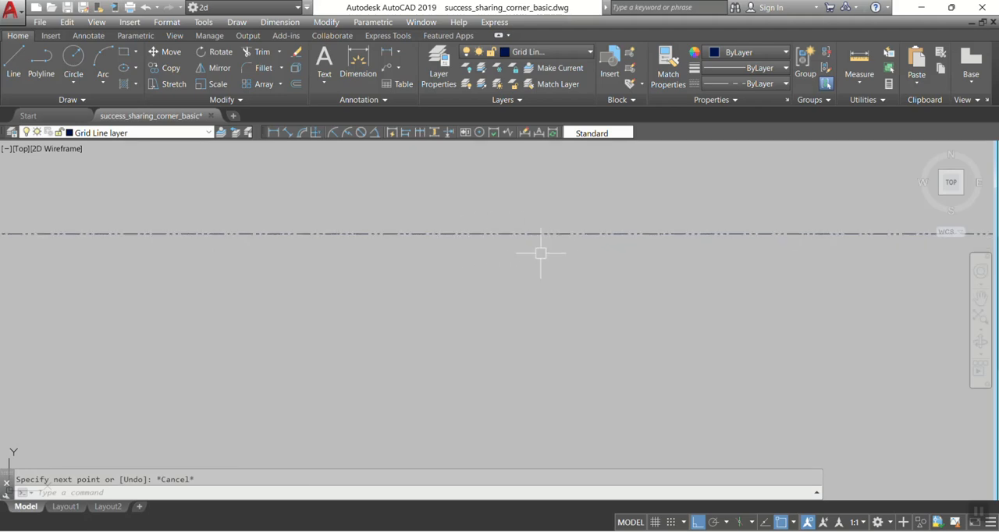
left_click(547, 248)
scroll(544, 270, "down", 9)
scroll(526, 274, "up", 3)
scroll(462, 253, "up", 4)
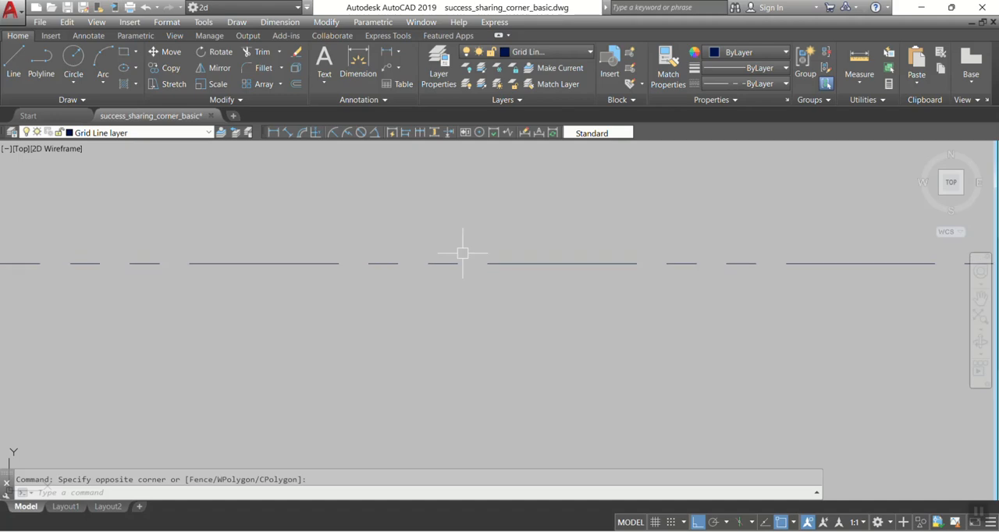
scroll(314, 259, "up", 3)
scroll(455, 258, "down", 5)
scroll(457, 252, "up", 3)
scroll(456, 252, "down", 6)
scroll(393, 230, "up", 5)
scroll(388, 238, "up", 2)
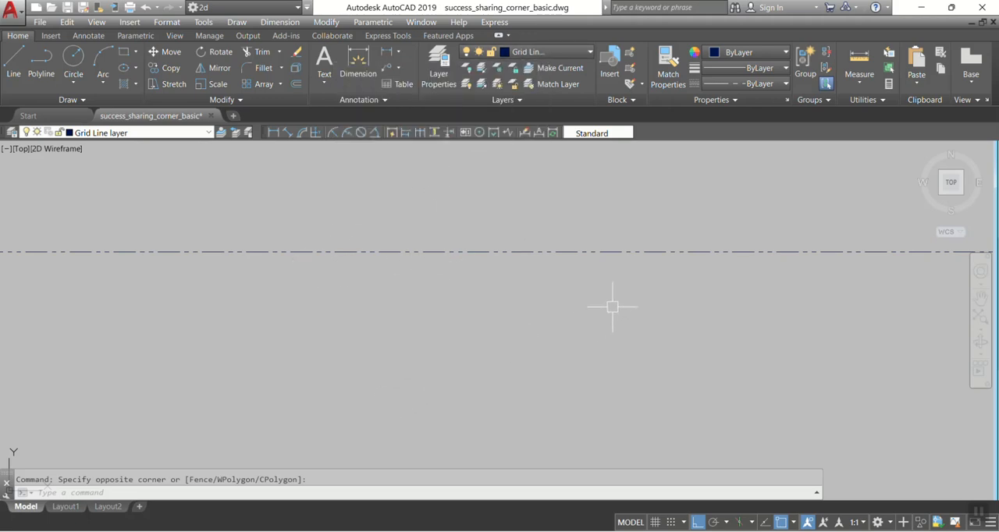
Step: Draw a test circle below the horizontal line on the Grid Line layer
left_click(535, 252)
key("Escape")
key("Return")
left_click(602, 414)
middle_click_drag(553, 313, 429, 264)
Step: Draw a test rectangle beside the circle, below the horizontal line
type("rec")
key("Return")
left_click(628, 280)
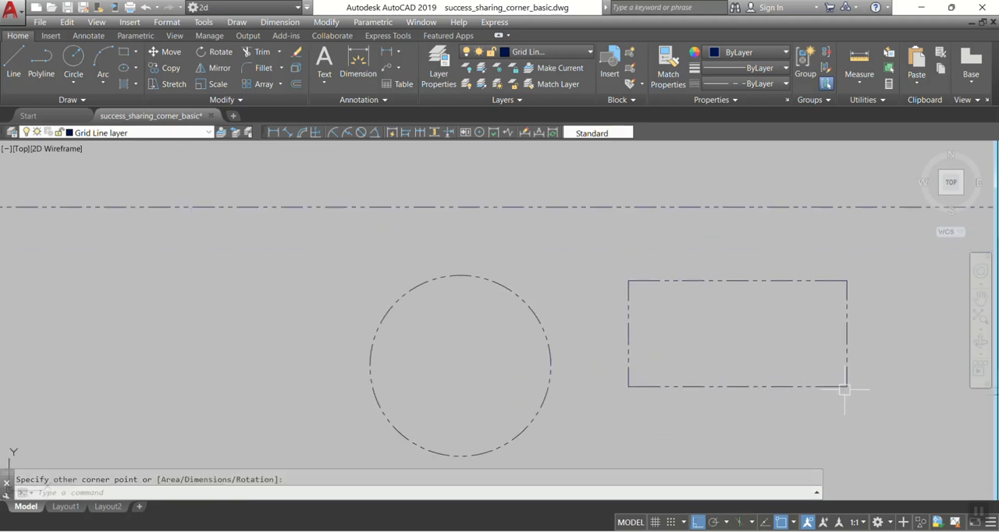
Step: Draw a shorter horizontal test line between the long line and the circle
type("l")
key("Return")
left_click(340, 233)
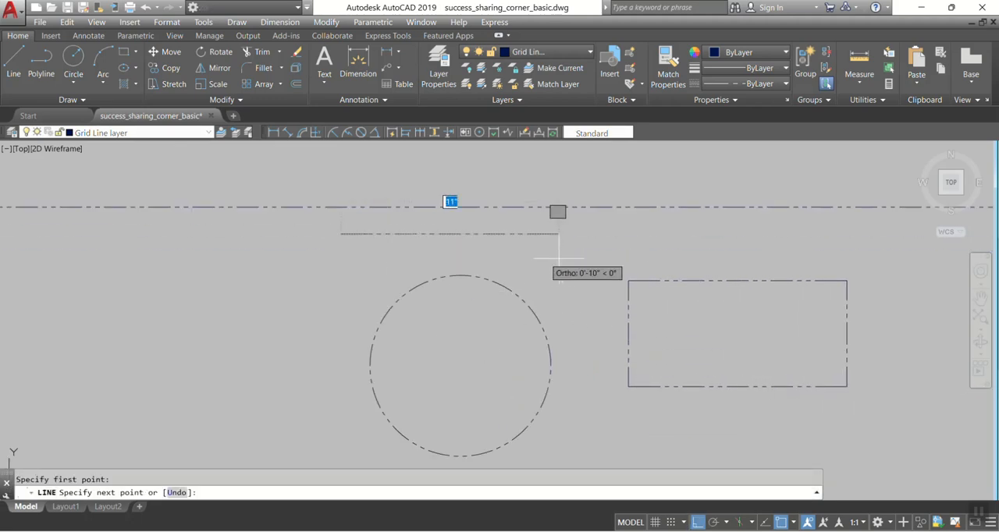
key("Escape")
middle_click_drag(587, 273, 434, 281)
scroll(399, 267, "up", 2)
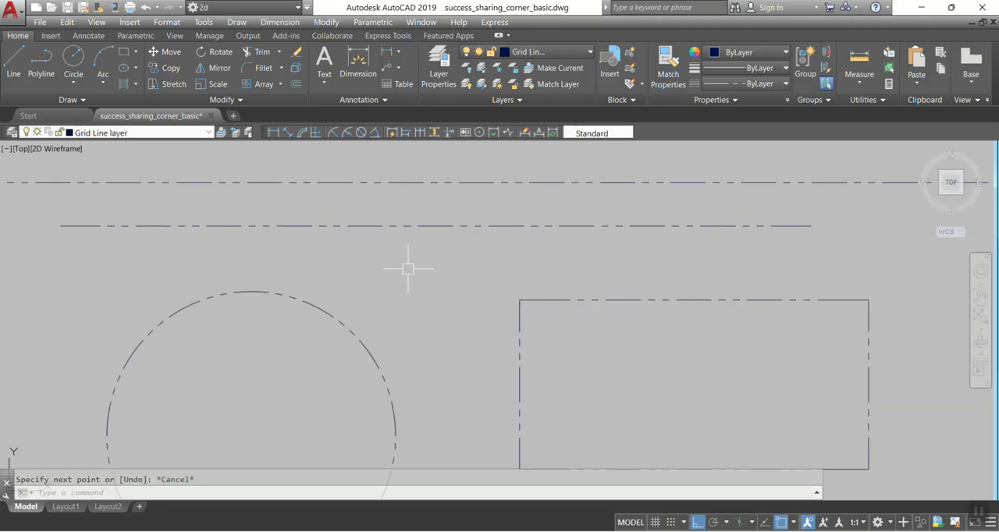
scroll(452, 238, "down", 4)
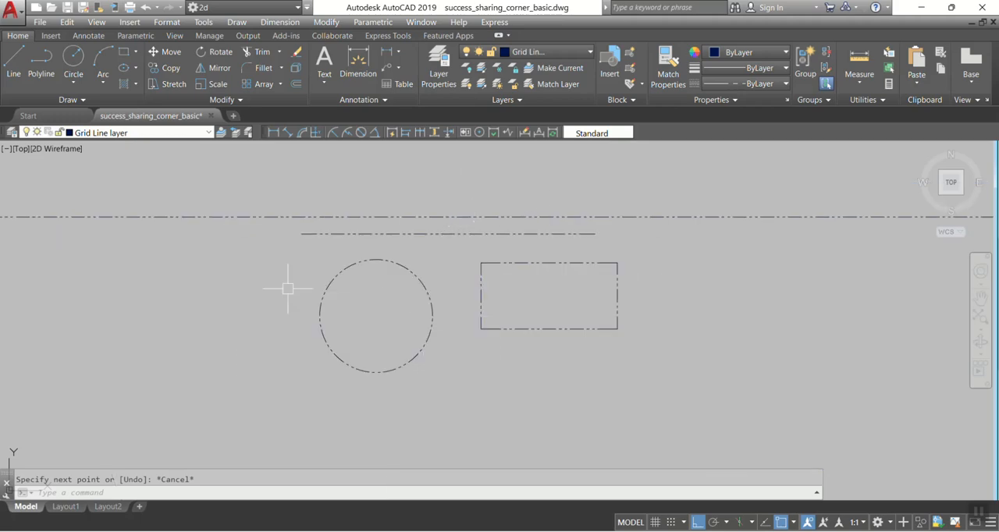
Step: Erase both test lines, the circle and the rectangle
left_click(730, 396)
left_click(581, 352)
left_click(742, 385)
left_click(223, 171)
key("Delete")
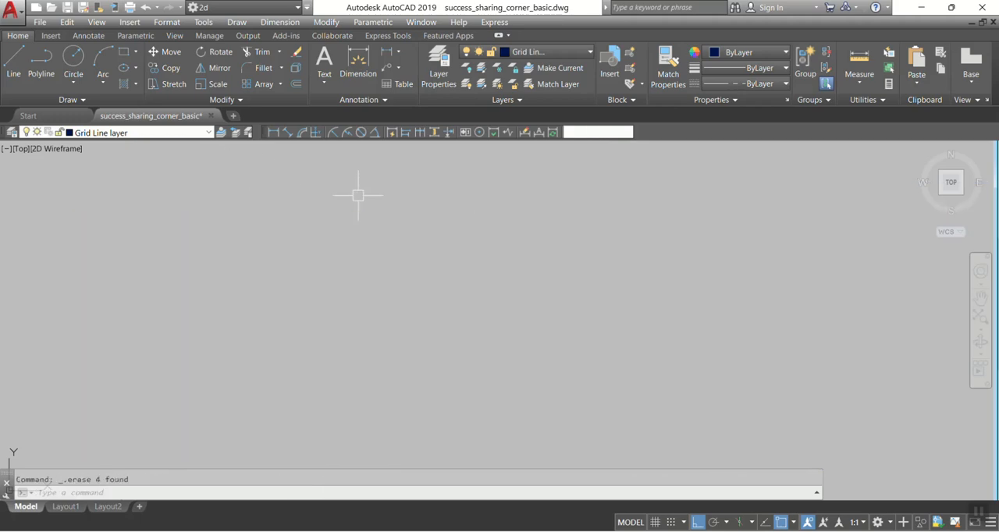
Step: Draw a long horizontal line in the empty area beside the labelled grid line plan
middle_click_drag(449, 252, 536, 265)
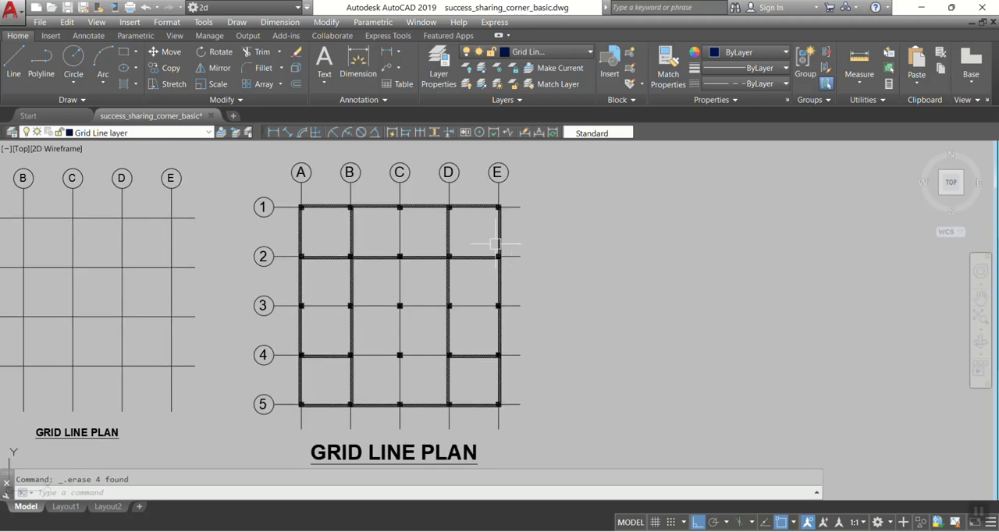
scroll(593, 205, "up", 2)
middle_click_drag(607, 213, 469, 212)
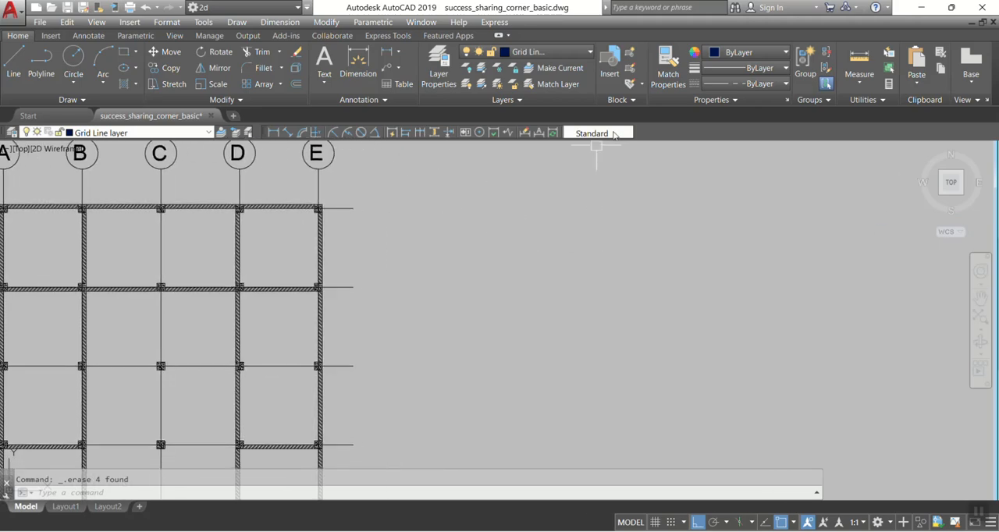
type("l")
key("Return")
left_click(410, 214)
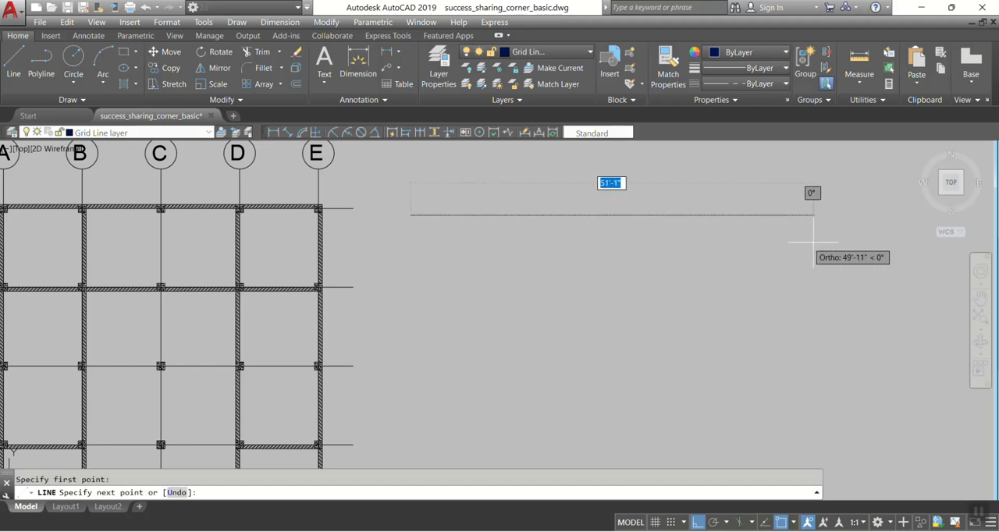
left_click(771, 243)
key("Return")
Step: Copy the horizontal line three times downward at uneven spacings
type("co")
key("Return")
left_click(626, 261)
left_click(558, 181)
key("Return")
left_click(503, 264)
left_click(498, 315)
left_click(495, 375)
left_click(496, 425)
key("Return")
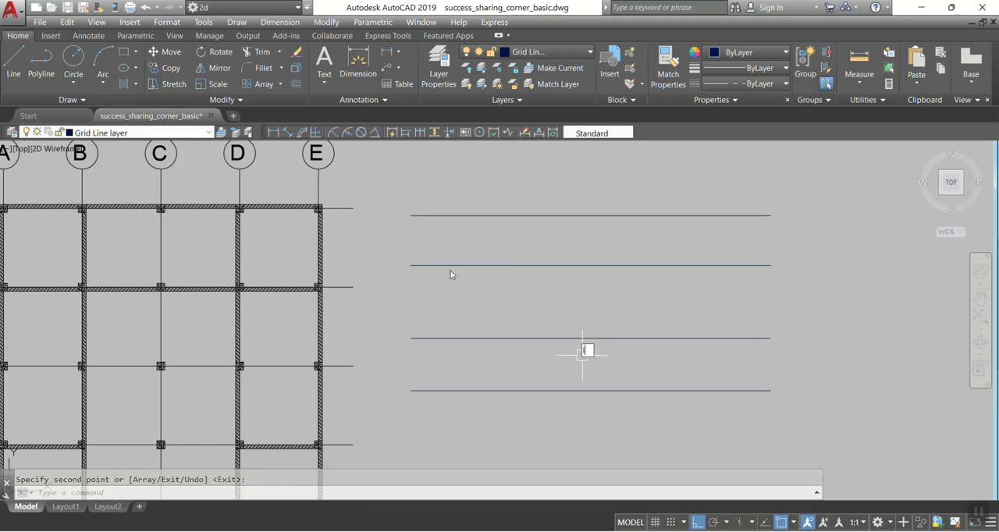
Step: Draw a vertical line crossing all four new horizontal lines near their left ends
type("l")
key("Return")
left_click(436, 182)
left_click(436, 451)
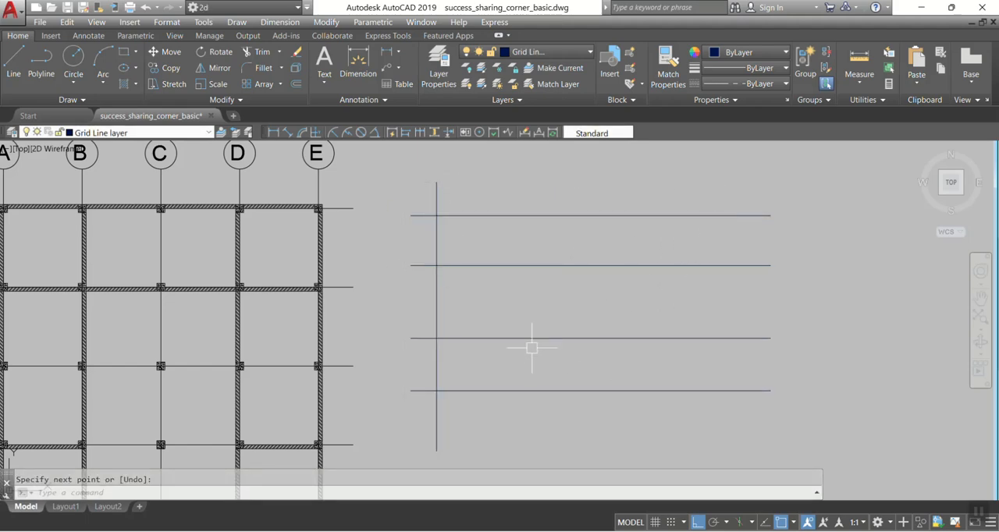
Step: Copy the vertical line three times across the new horizontal lines
type("co")
key("Return")
left_click(474, 295)
left_click(324, 284)
key("Return")
left_click(500, 291)
left_click(606, 290)
left_click(728, 299)
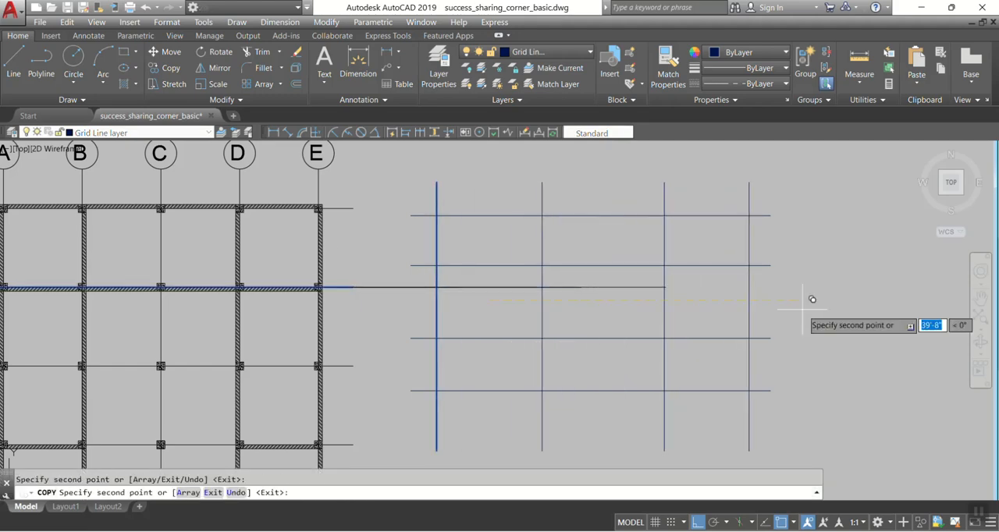
left_click(812, 301)
key("Return")
Step: Erase the stray horizontal copies of grid line 2 that run from the plan into the new grid
left_click(694, 320)
left_click(502, 277)
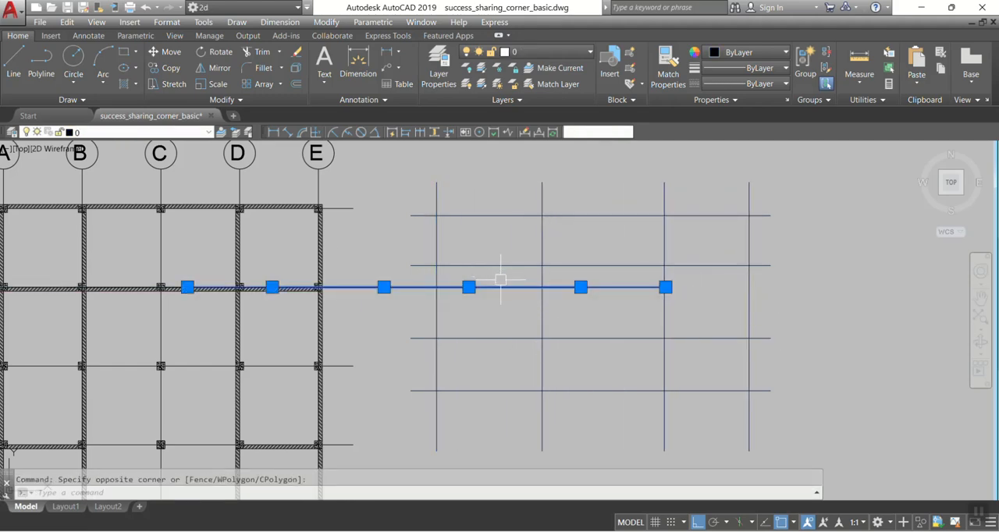
key("Delete")
left_click(426, 287)
key("Delete")
Step: Select the horizontal and vertical grid lines of the labelled plan and move them to the Grid Line layer
middle_click_drag(396, 323, 487, 326)
scroll(393, 201, "up", 8)
left_click(600, 277)
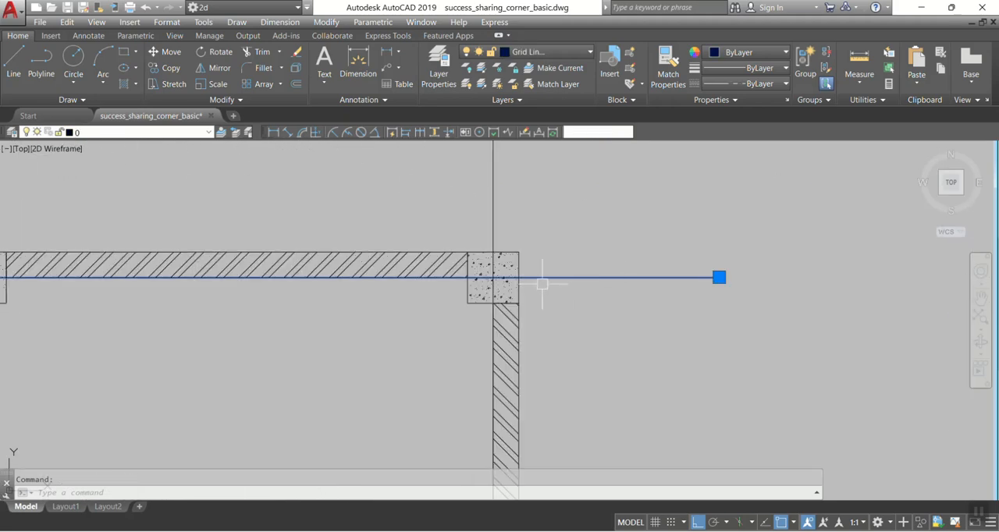
scroll(546, 242, "down", 6)
left_click(624, 224)
left_click(192, 223)
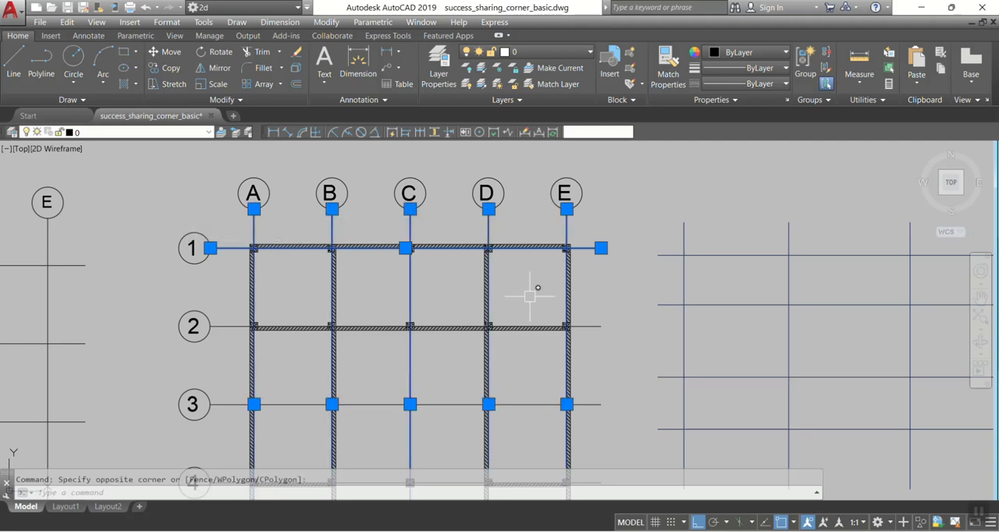
middle_click_drag(590, 328, 548, 231)
middle_click_drag(564, 396, 501, 443)
left_click(538, 400)
left_click(489, 212)
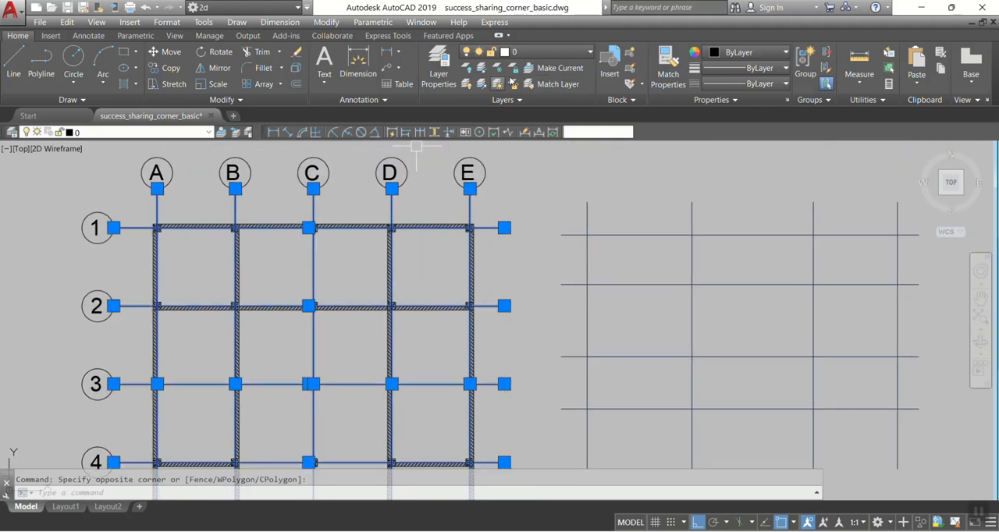
left_click(534, 56)
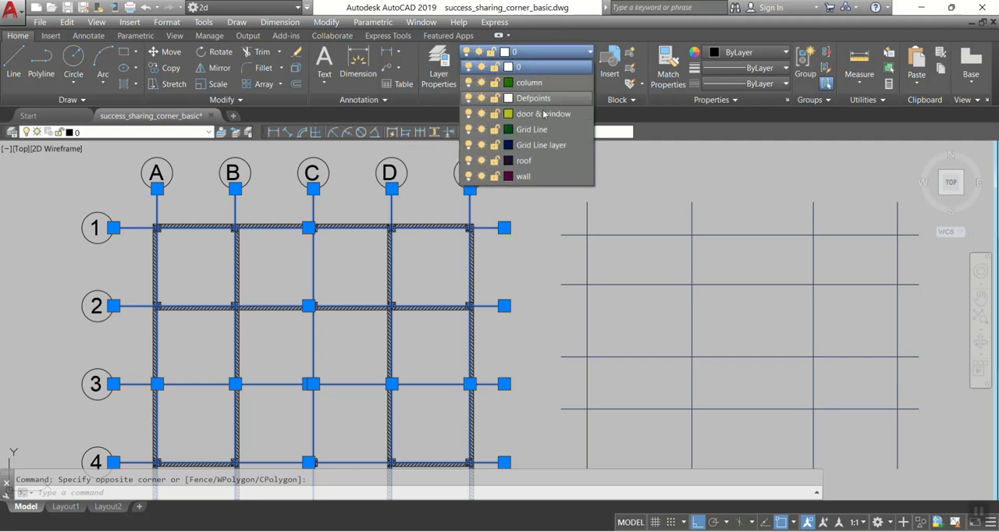
left_click(542, 147)
scroll(492, 220, "up", 6)
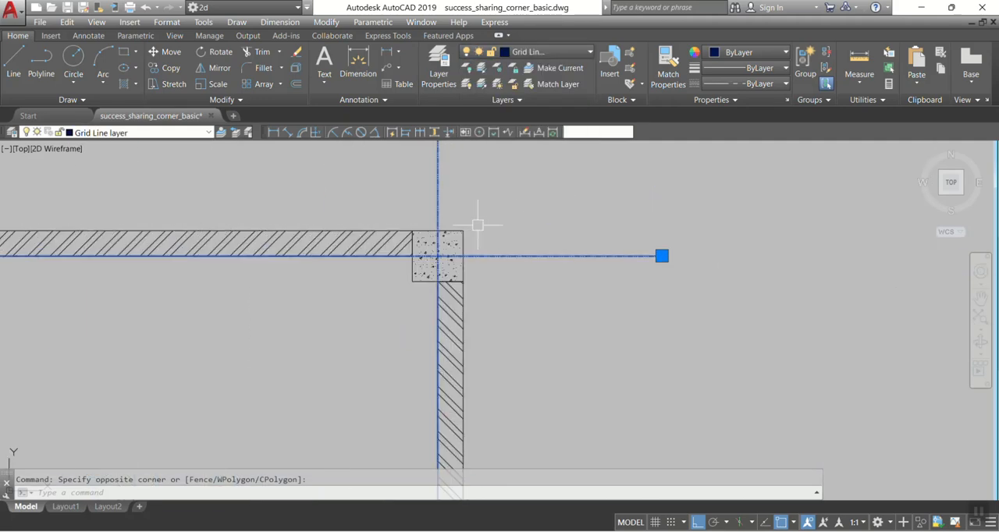
scroll(445, 259, "down", 2)
key("Escape")
Step: Select all the columns along grid lines 1, 2 and 3 and assign them to the column layer
scroll(575, 216, "down", 2)
scroll(631, 222, "up", 3)
scroll(527, 260, "down", 3)
scroll(528, 260, "down", 4)
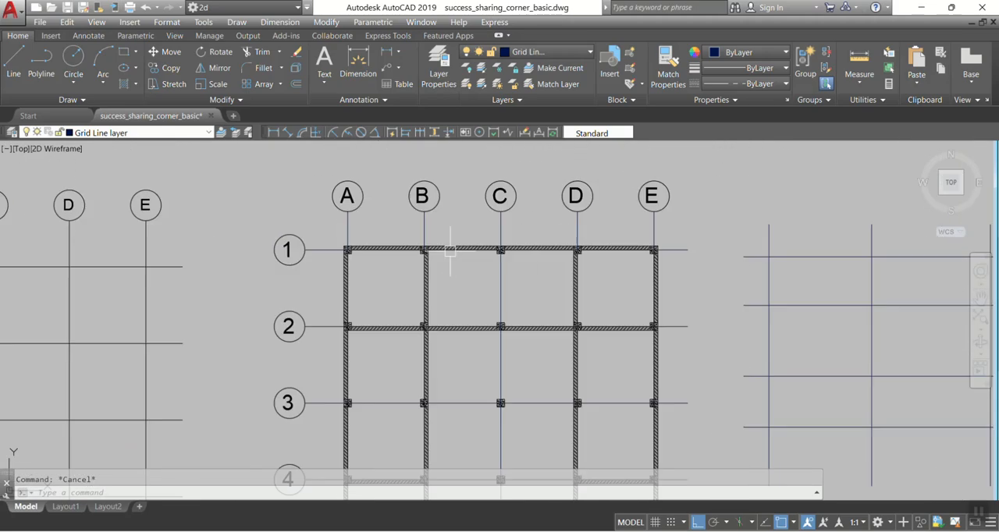
scroll(350, 246, "up", 6)
scroll(350, 246, "up", 3)
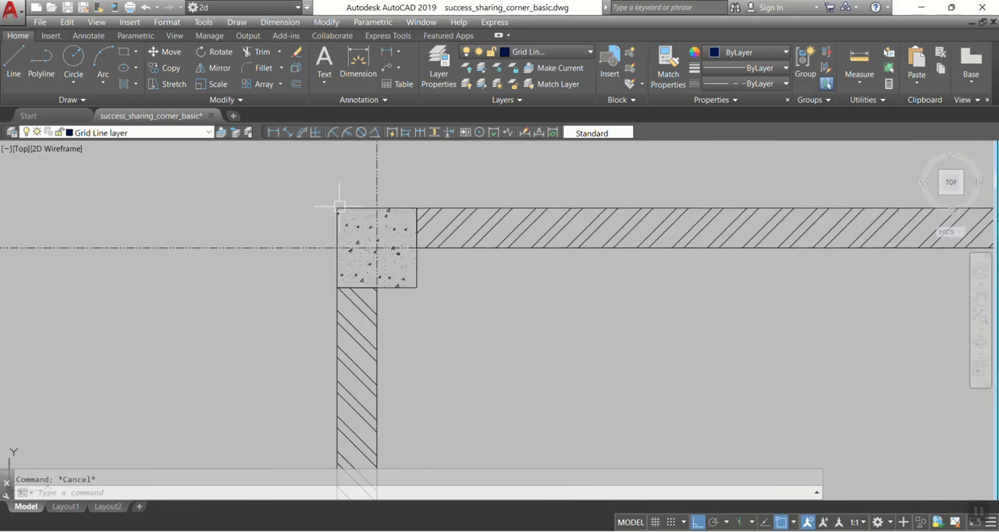
left_click(339, 207)
left_click(297, 179)
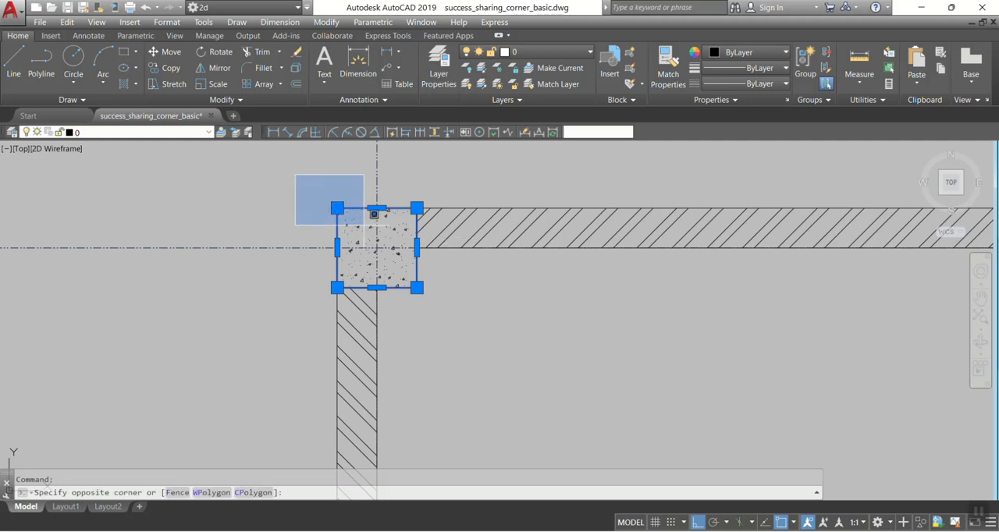
scroll(495, 279, "down", 4)
left_click(312, 195)
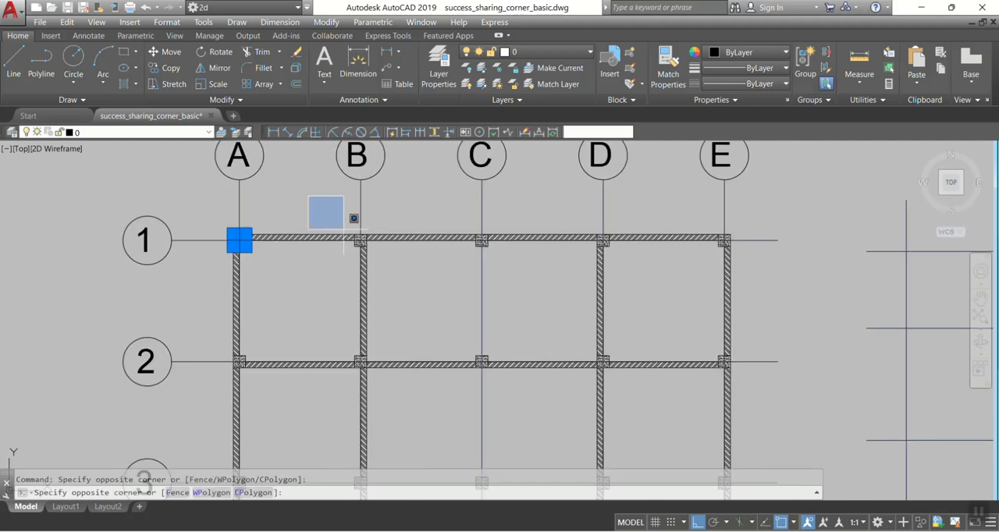
left_click(418, 274)
left_click(443, 223)
left_click(524, 289)
left_click(546, 213)
left_click(597, 248)
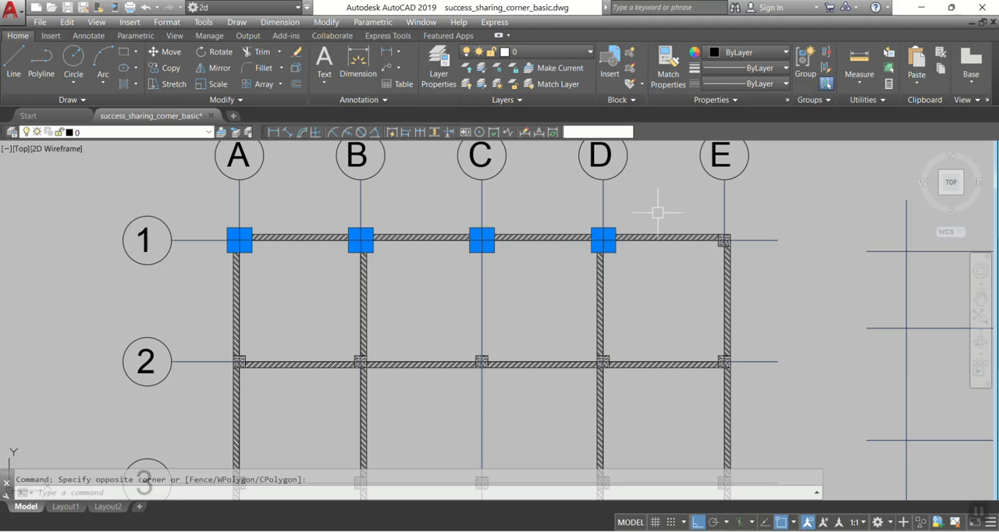
left_click(662, 205)
left_click(754, 302)
middle_click_drag(754, 302, 706, 228)
left_click(488, 251)
left_click(623, 339)
left_click(631, 263)
left_click(715, 321)
left_click(163, 248)
left_click(265, 353)
left_click(279, 269)
left_click(343, 322)
left_click(387, 263)
left_click(458, 320)
middle_click_drag(459, 319, 466, 211)
left_click(171, 275)
left_click(263, 341)
left_click(292, 278)
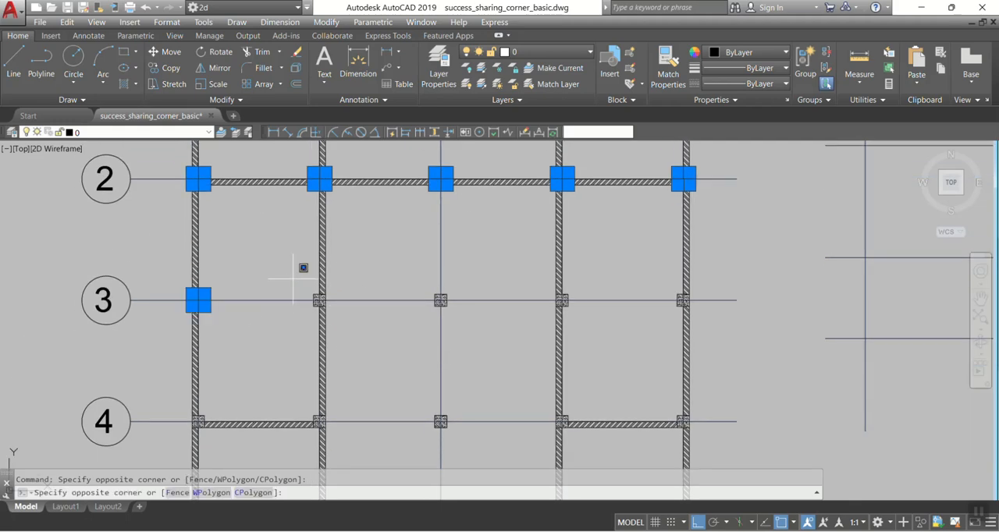
left_click(343, 319)
left_click(401, 283)
left_click(515, 344)
left_click(519, 278)
left_click(616, 336)
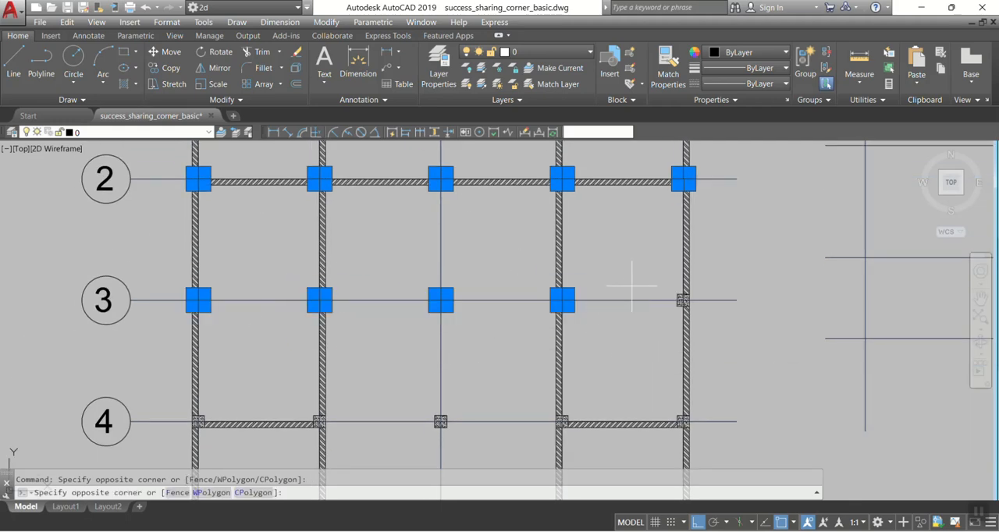
left_click(706, 277)
left_click(562, 51)
left_click(545, 85)
scroll(444, 332, "up", 8)
key("Escape")
Step: Check the layer assignment of the column at A-4 against that of an already converted column
scroll(526, 287, "down", 8)
scroll(522, 300, "up", 8)
middle_click_drag(519, 339, 528, 203)
scroll(515, 219, "down", 5)
middle_click_drag(484, 345, 494, 232)
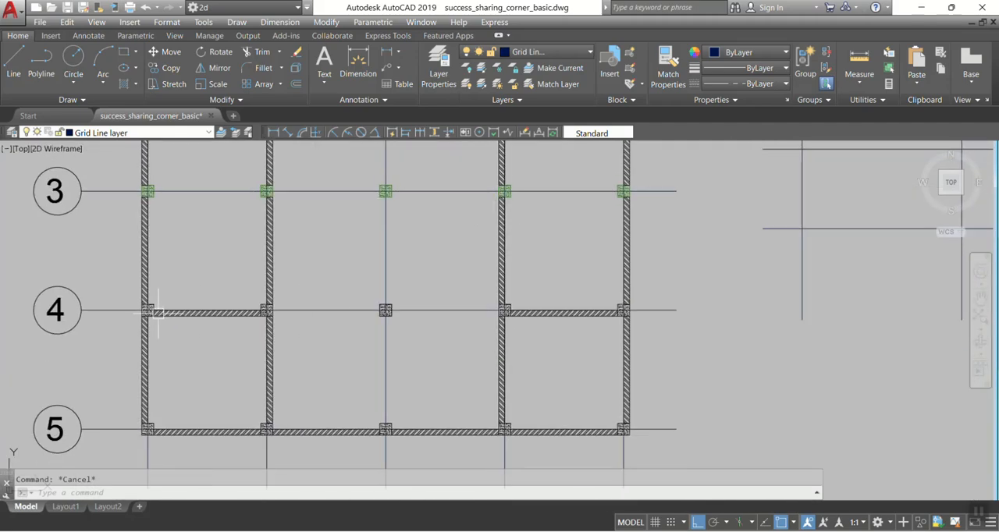
scroll(158, 311, "up", 8)
left_click(279, 236)
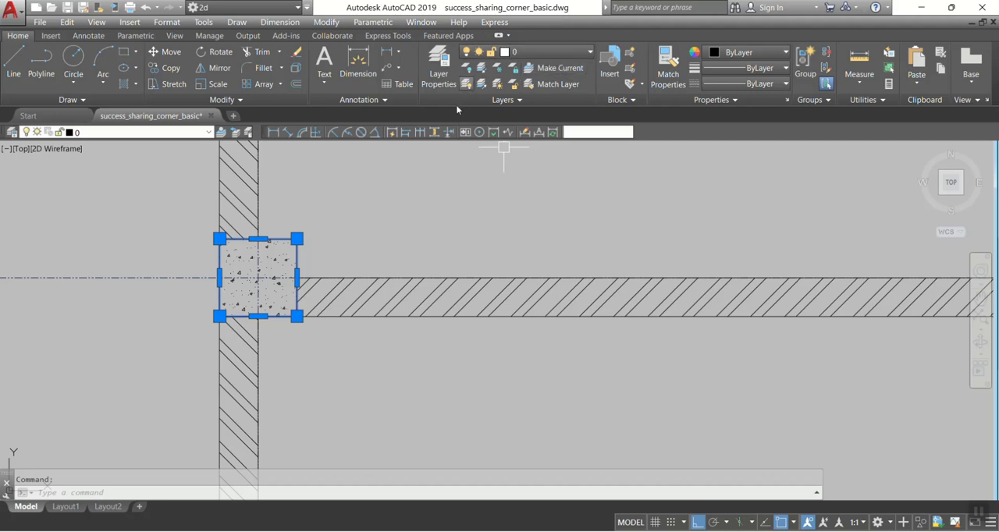
key("Escape")
scroll(411, 270, "down", 8)
middle_click_drag(380, 226, 373, 411)
scroll(377, 298, "up", 6)
left_click(412, 226)
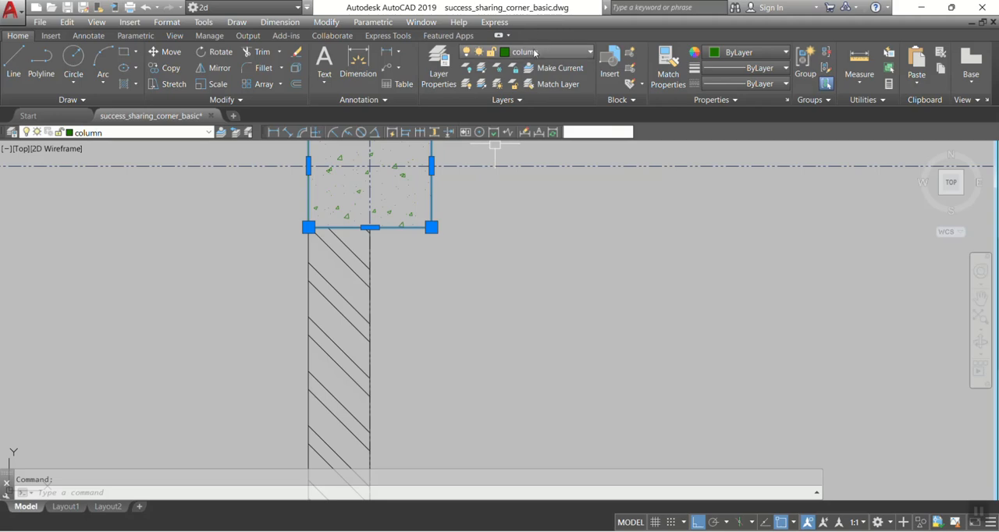
scroll(394, 263, "down", 12)
key("Escape")
Step: Select the five columns along grid line 4 and move them to the column layer
scroll(403, 348, "up", 4)
left_click(328, 224)
left_click(402, 310)
left_click(501, 224)
left_click(617, 340)
left_click(688, 242)
left_click(771, 339)
middle_click_drag(762, 341, 421, 341)
left_click(549, 251)
left_click(657, 337)
left_click(714, 242)
left_click(840, 339)
left_click(537, 54)
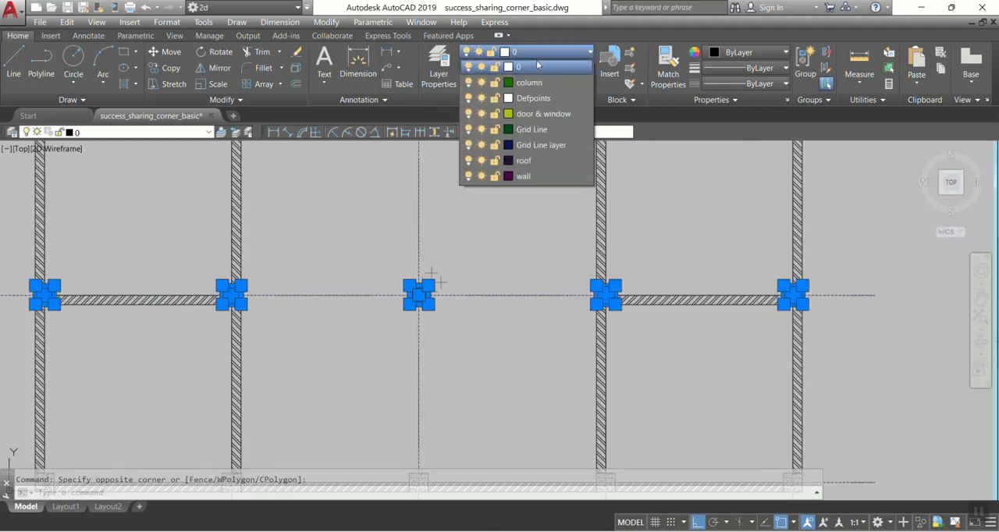
left_click(541, 144)
key("Escape")
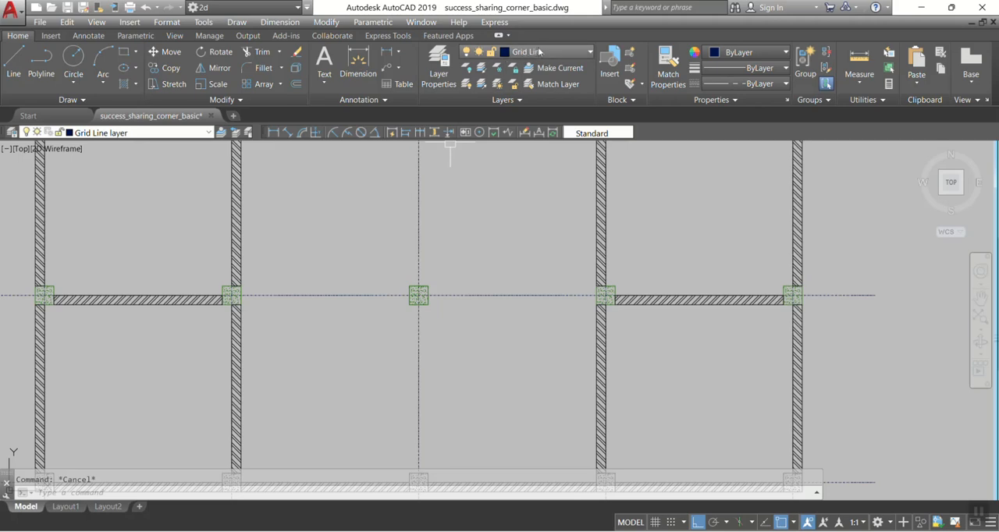
Step: Make column the current layer and draw a small freehand rectangle beside the new grid's leftmost vertical line
left_click(539, 52)
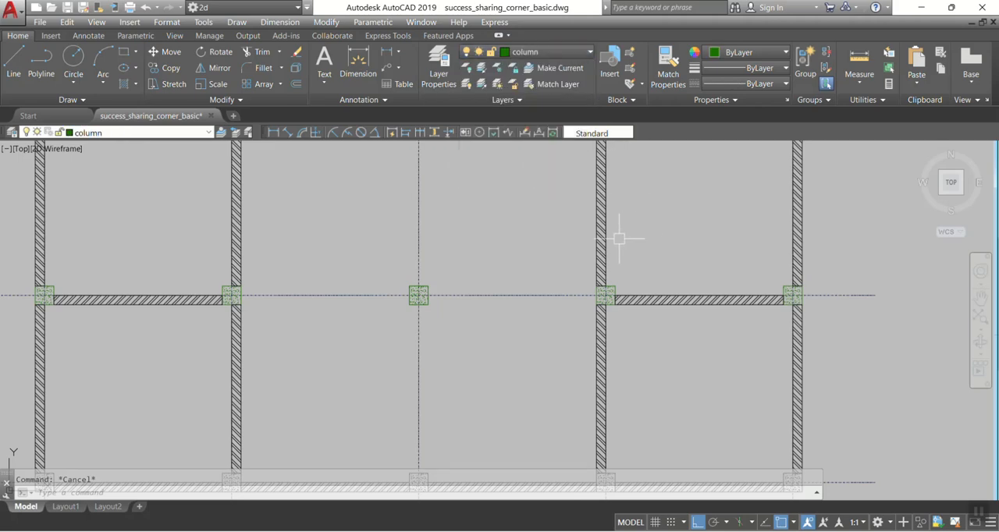
scroll(631, 234, "down", 4)
middle_click_drag(752, 219, 509, 355)
type("c")
key("Return")
scroll(508, 201, "up", 5)
left_click(570, 216)
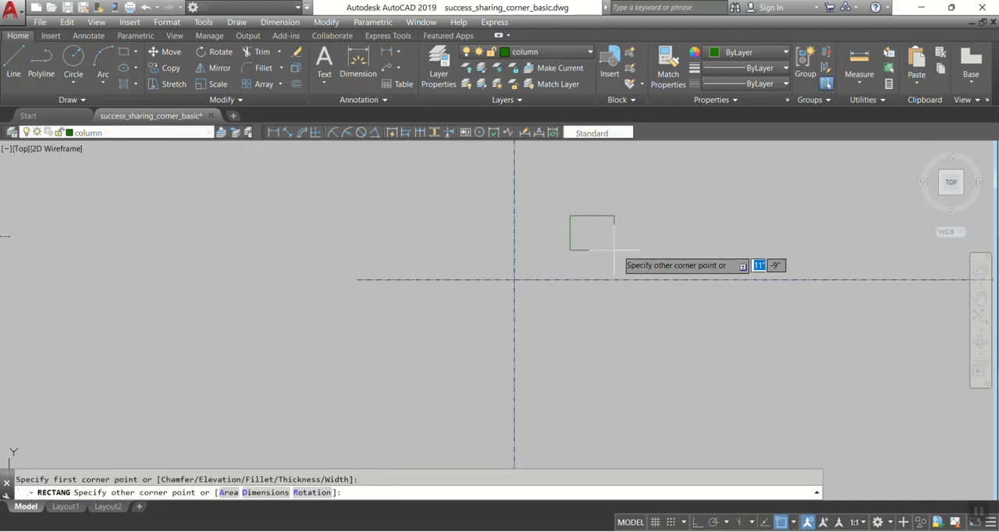
left_click(624, 253)
Step: Draw a 12 by 12 inch square beside the small rectangle on the column layer
middle_click_drag(669, 258, 461, 279)
key("Return")
left_click(489, 219)
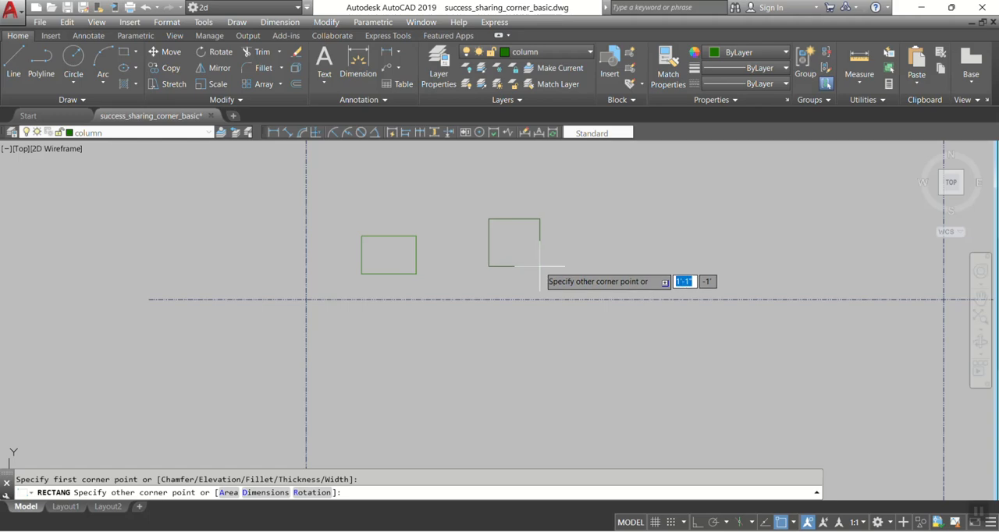
type("@")
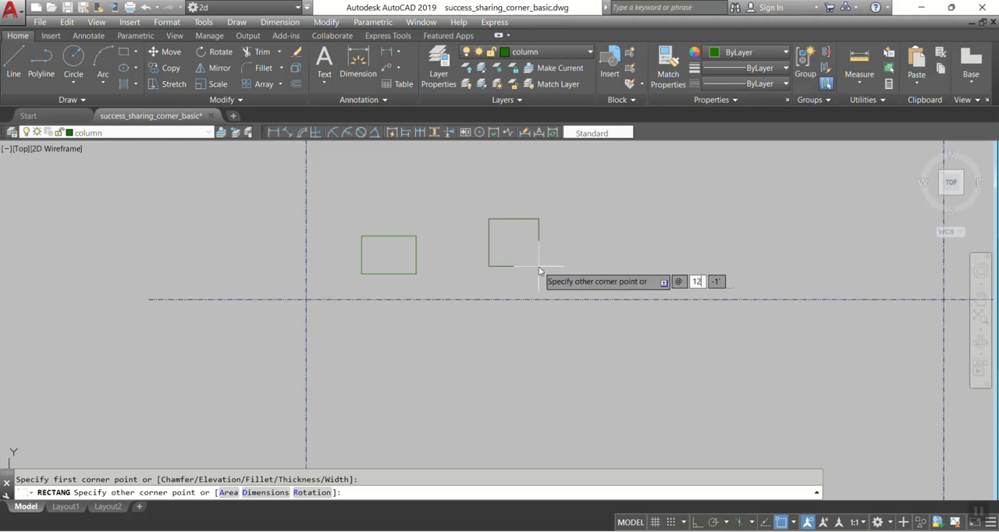
type("12")
key("Tab")
type("12")
key("Return")
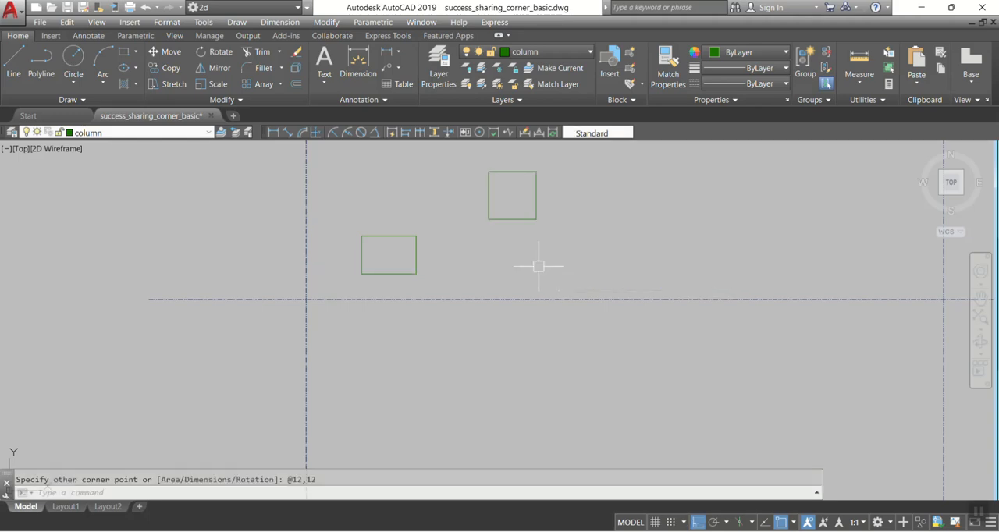
Step: Move the 12 by 12 inch square by its centre onto the intersection of the new grid's leftmost vertical and uppermost horizontal lines
type("m")
key("Return")
left_click(512, 218)
key("Return")
left_click(513, 195)
left_click(311, 295)
key("Escape")
Step: Delete the small freehand rectangle beside the square column in the new grid
left_click(465, 270)
left_click(357, 200)
key("Delete")
Step: Select the five columns along grid line 5 in the grid line plan and assign them to the column layer
middle_click_drag(466, 233, 641, 225)
scroll(636, 242, "down", 8)
middle_click_drag(512, 272, 523, 208)
middle_click_drag(428, 366, 466, 234)
scroll(247, 334, "up", 4)
left_click(243, 310)
left_click(331, 390)
left_click(502, 400)
left_click(486, 390)
left_click(424, 290)
left_click(517, 384)
left_click(557, 301)
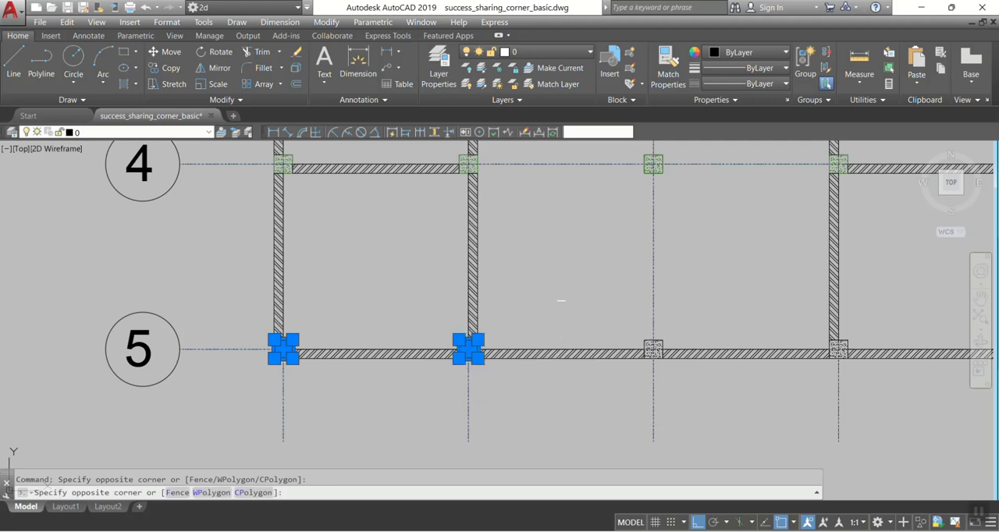
left_click(699, 385)
middle_click_drag(698, 385, 548, 370)
left_click(470, 287)
left_click(558, 379)
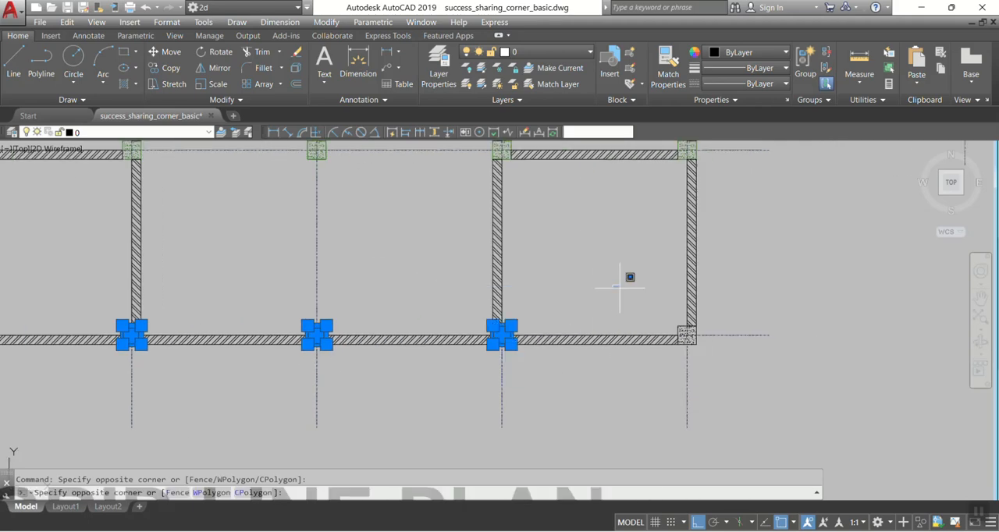
left_click(620, 283)
left_click(744, 373)
left_click(547, 51)
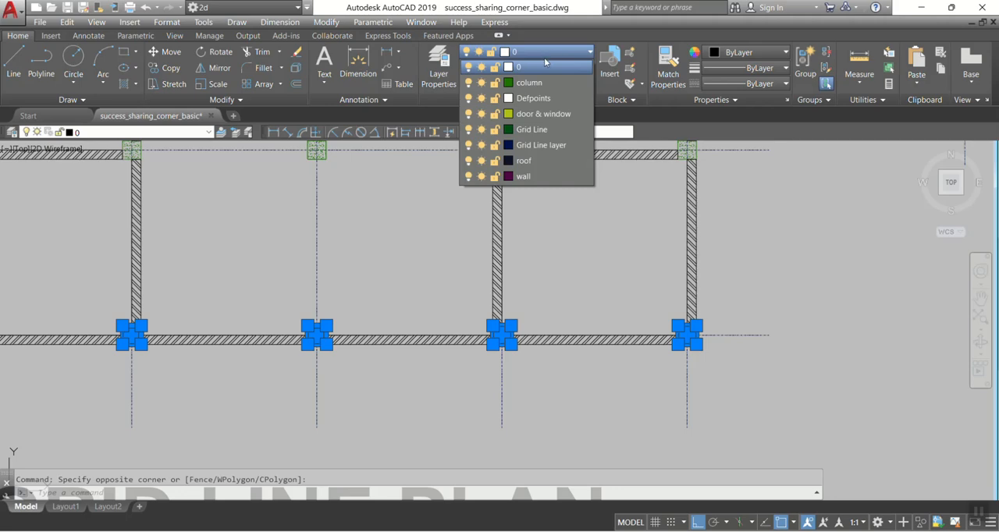
left_click(534, 83)
scroll(502, 263, "down", 2)
left_click_drag(600, 208, 599, 208)
middle_click_drag(599, 208, 461, 272)
key("Escape")
Step: Copy the square column to the next intersection along the new grid's uppermost horizontal line
middle_click_drag(565, 212, 492, 384)
scroll(528, 242, "up", 6)
scroll(461, 232, "down", 5)
mouse_move(461, 232)
middle_mouse_down()
mouse_move(628, 242)
mouse_move(575, 234)
middle_mouse_up()
scroll(575, 234, "up", 6)
type("co")
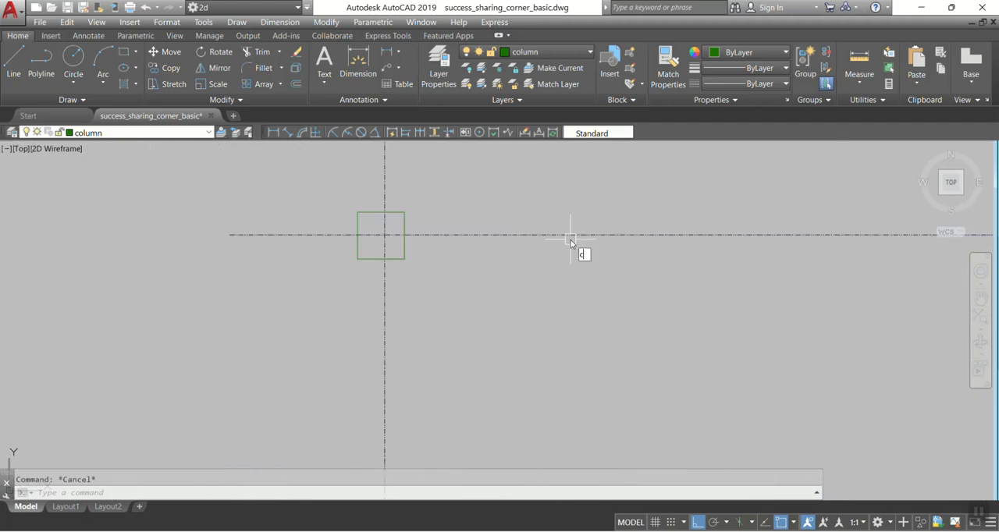
key("Return")
left_click(270, 184)
left_click(531, 318)
key("Return")
left_click(404, 211)
scroll(367, 244, "down", 2)
left_click(770, 237)
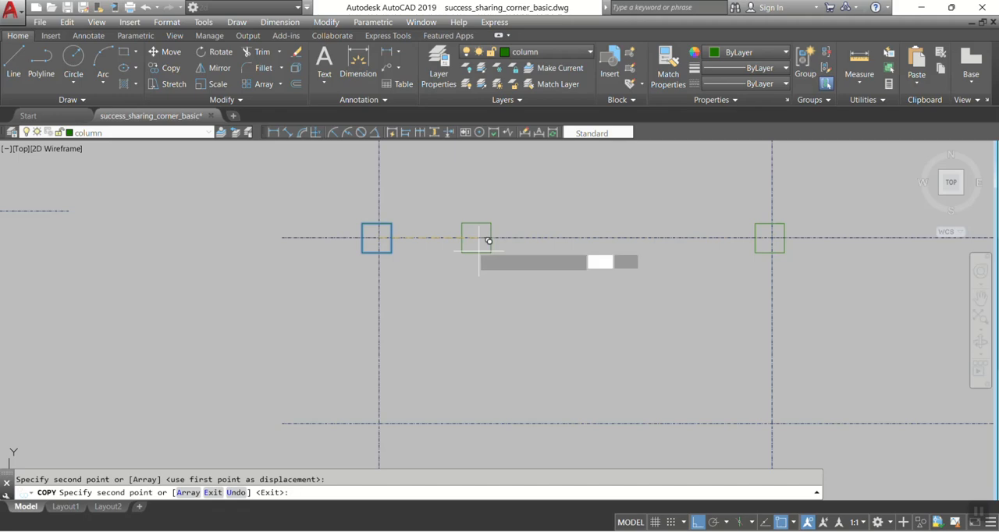
key("Return")
Step: Make wall the current layer and draw a narrow wall rectangle between the two square columns, from their upper corners to the grid line
left_click(525, 53)
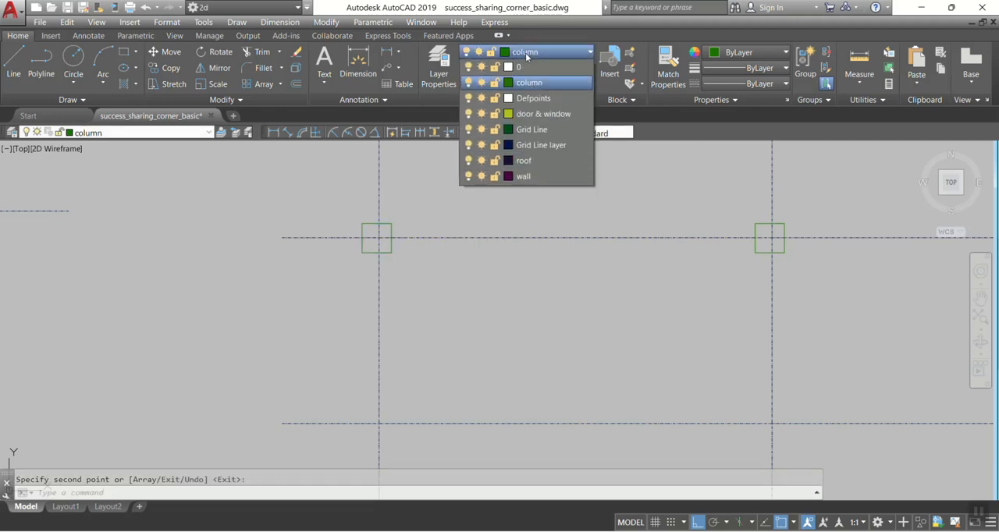
left_click(532, 176)
middle_click_drag(466, 208, 392, 202)
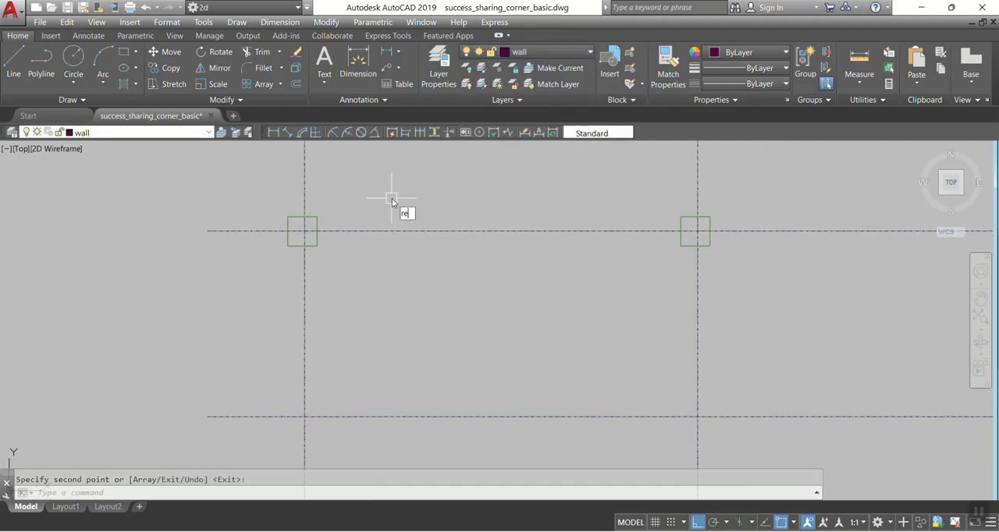
type("rec")
key("Return")
left_click(317, 216)
scroll(652, 222, "up", 4)
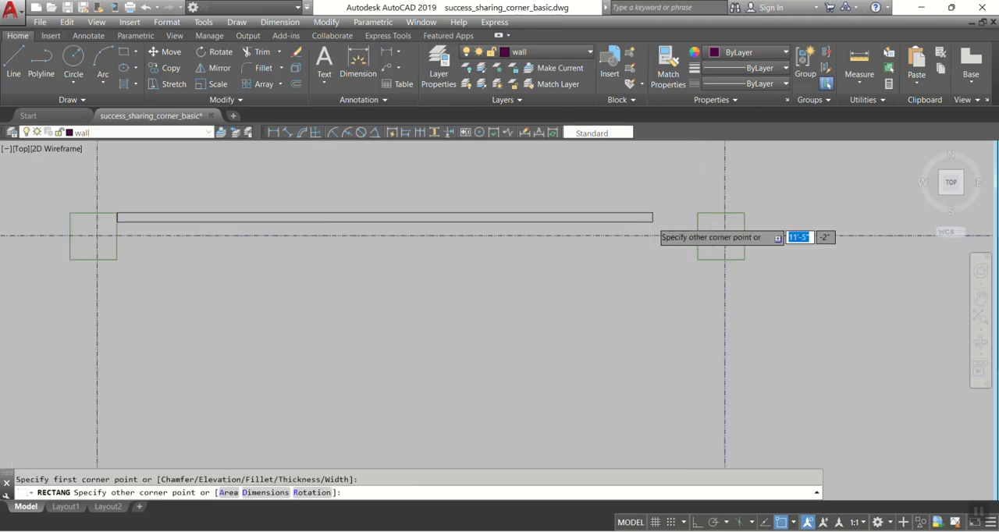
left_click(724, 244)
middle_click_drag(724, 245, 832, 244)
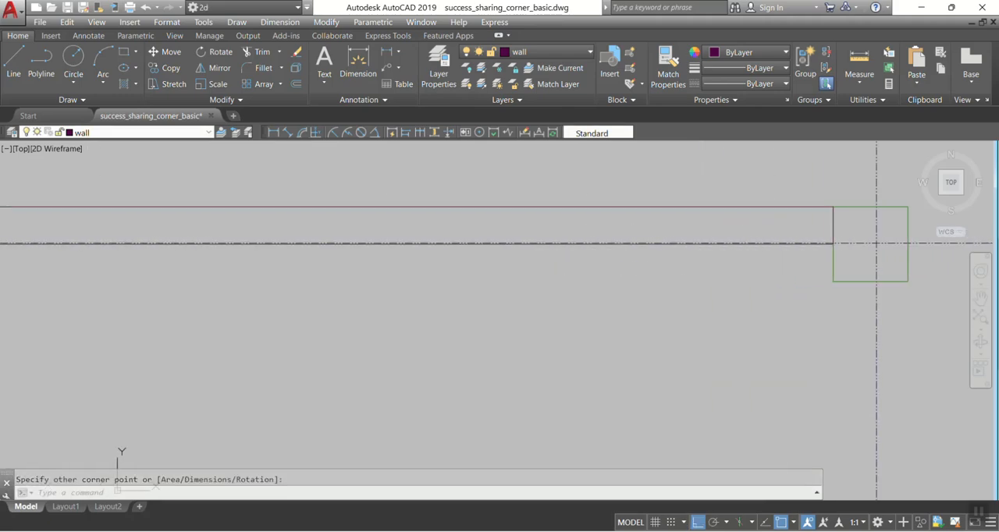
Step: Examine the new wall rectangle's edges and colour against the grid line and the adjoining columns
left_click(687, 205)
scroll(568, 222, "up", 5)
key("Escape")
middle_click_drag(596, 161, 531, 244)
scroll(550, 224, "up", 4)
scroll(557, 233, "down", 4)
scroll(537, 309, "up", 3)
scroll(466, 333, "up", 3)
left_click(676, 324)
scroll(578, 337, "down", 5)
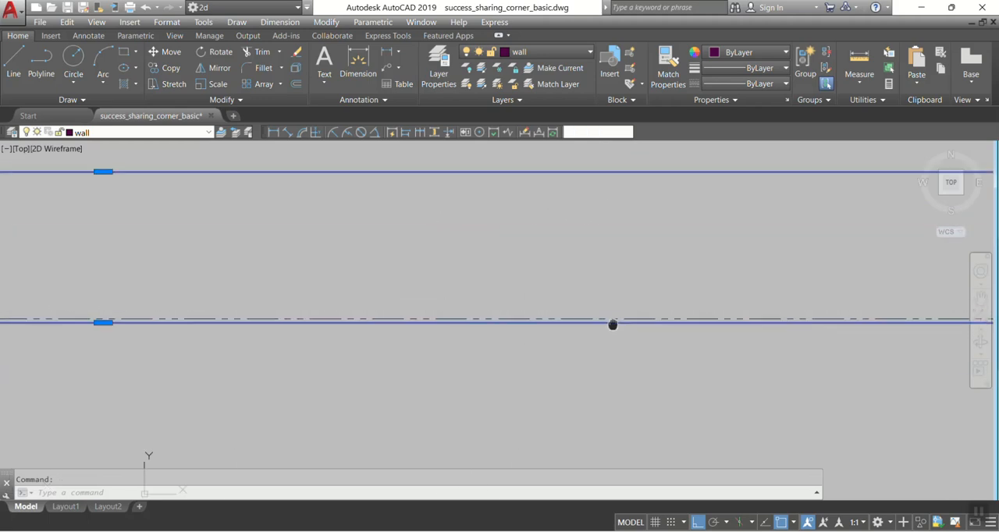
scroll(416, 332, "up", 5)
left_click(408, 335)
key("Escape")
scroll(535, 307, "down", 5)
key("Escape")
scroll(422, 303, "up", 5)
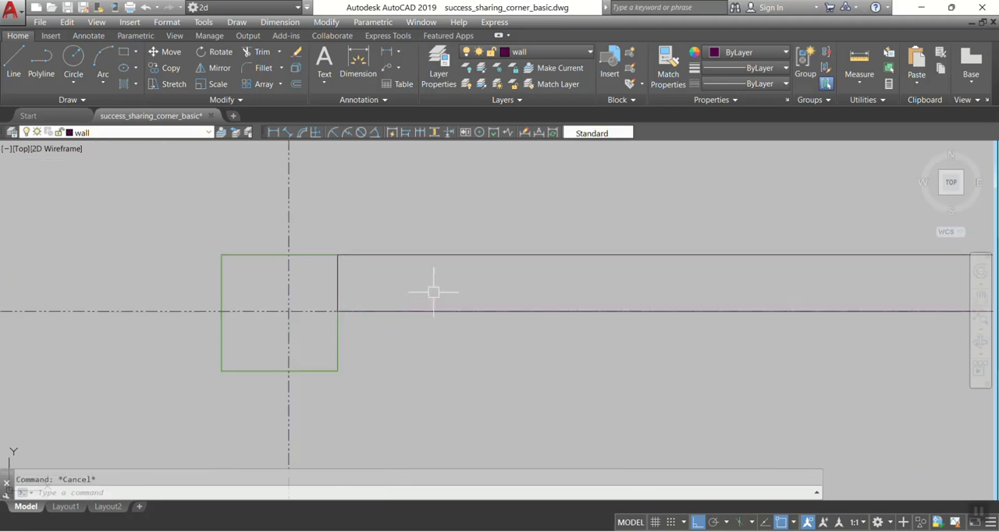
scroll(455, 257, "down", 5)
middle_click_drag(418, 273, 332, 317)
Step: Change the wall layer's colour to the dark teal true color 16,80,78
scroll(398, 303, "up", 5)
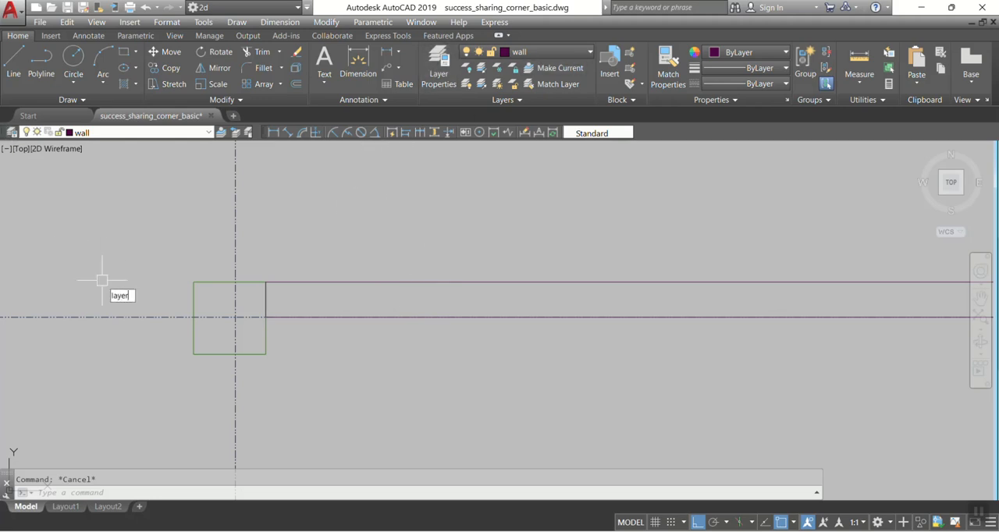
key("Return")
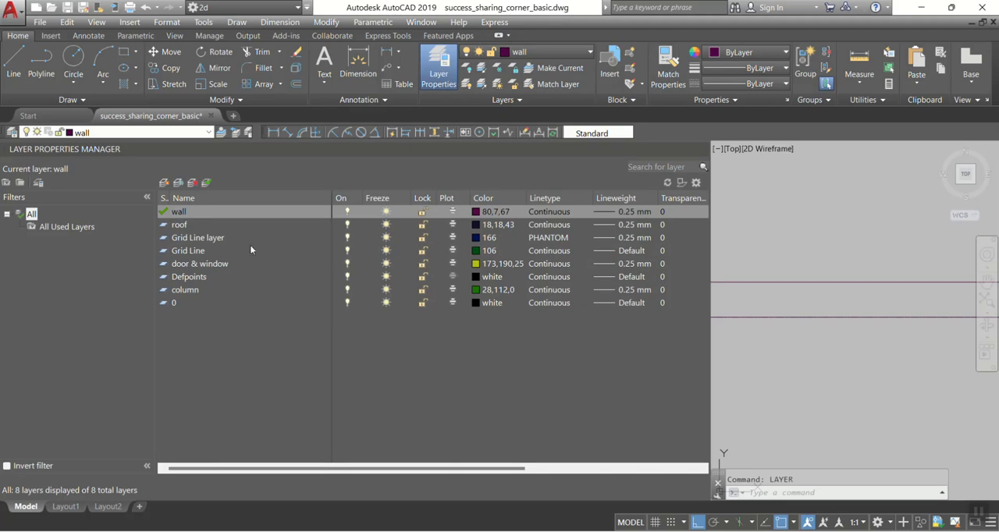
left_click(503, 211)
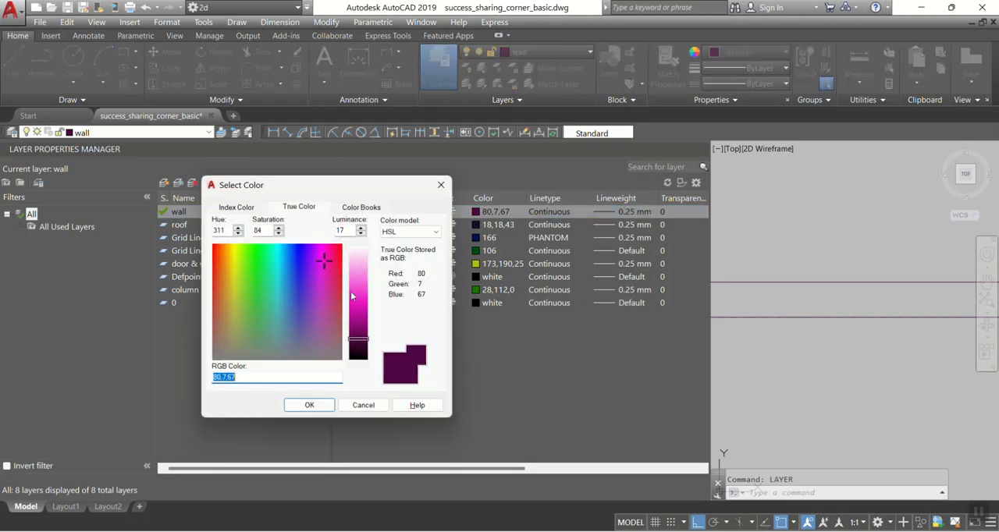
left_click(329, 291)
left_click(300, 280)
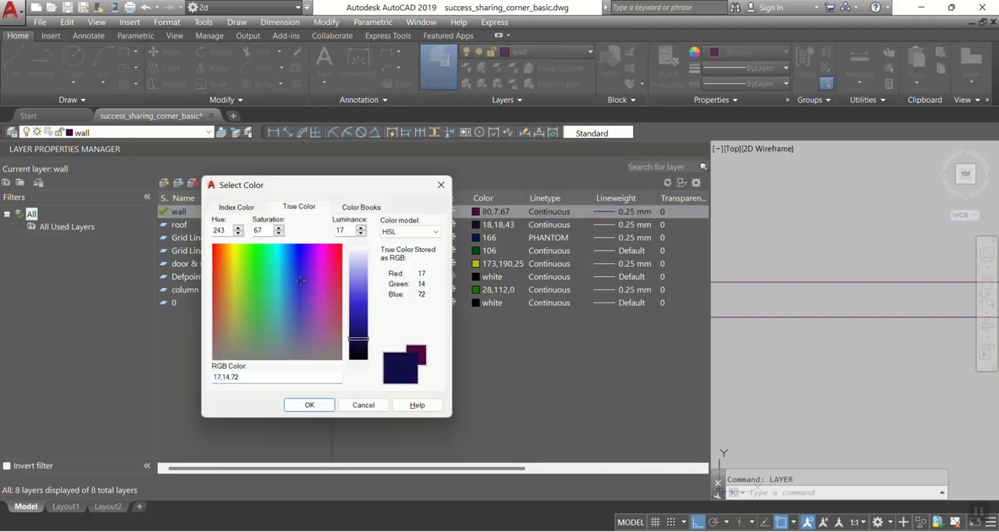
left_click(277, 285)
left_click(265, 285)
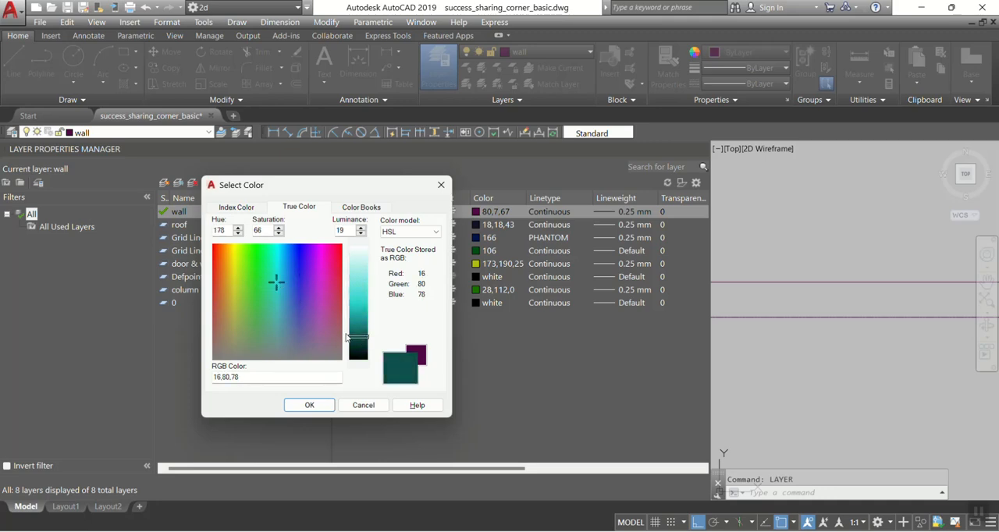
left_click(309, 405)
left_click(701, 149)
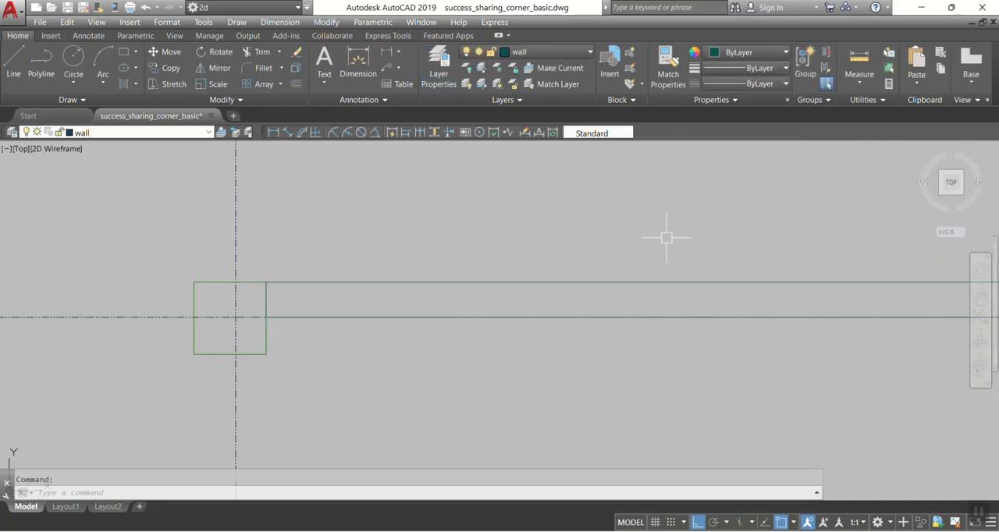
Step: Examine the recoloured wall between the two columns and compare the new grid with the neighbouring grid line plan
scroll(507, 278, "down", 3)
scroll(575, 267, "up", 5)
scroll(382, 265, "down", 5)
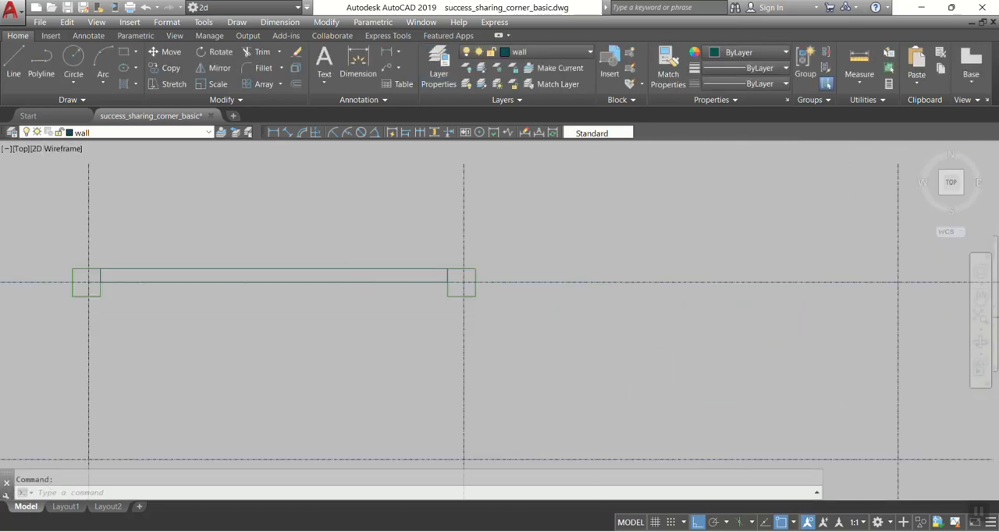
scroll(504, 248, "up", 5)
left_click(490, 258)
scroll(469, 263, "down", 4)
key("Escape")
scroll(419, 260, "up", 7)
scroll(632, 255, "down", 7)
middle_click_drag(418, 255, 586, 242)
scroll(472, 243, "down", 8)
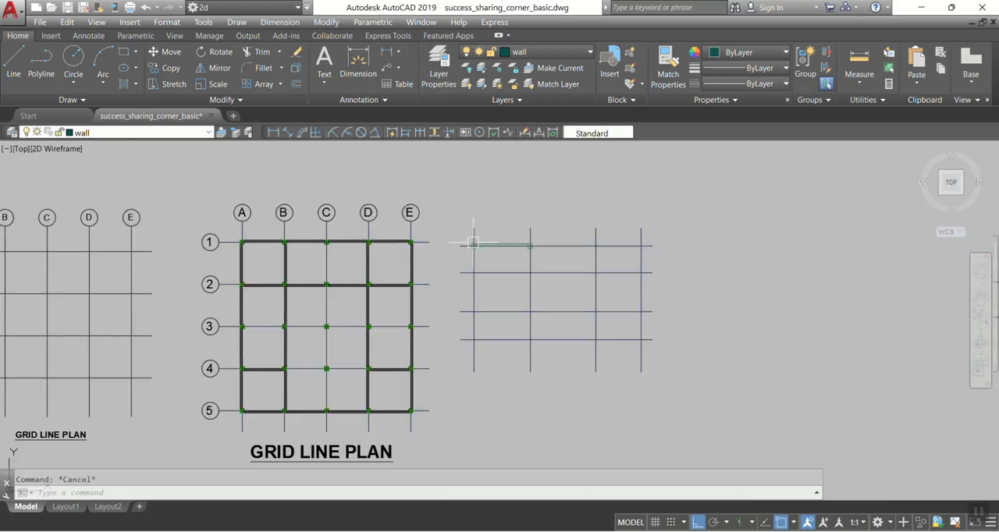
scroll(524, 273, "up", 4)
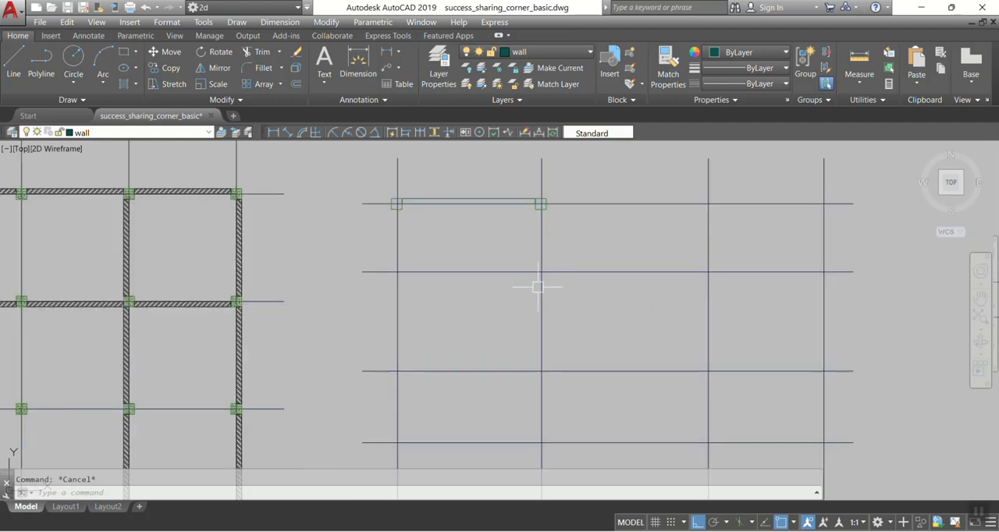
scroll(468, 319, "down", 3)
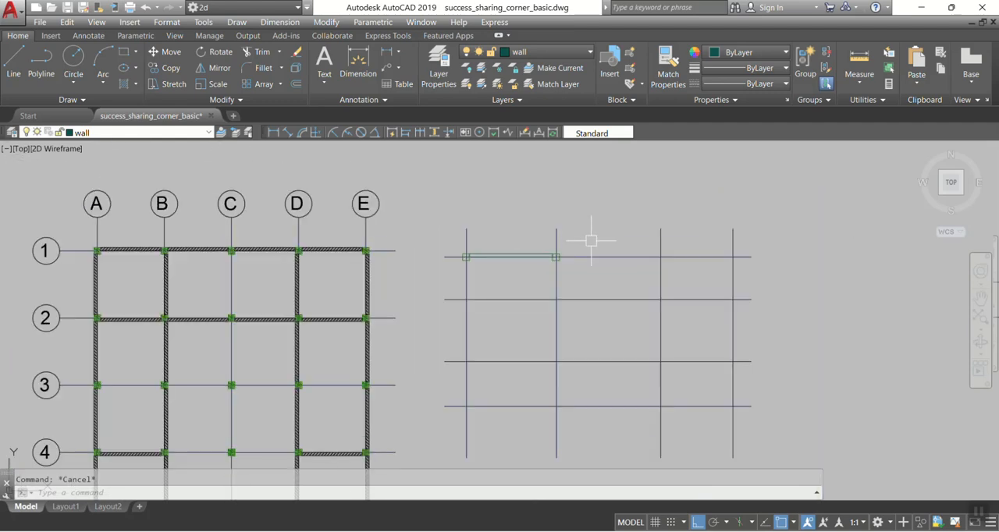
middle_click_drag(527, 334, 519, 290)
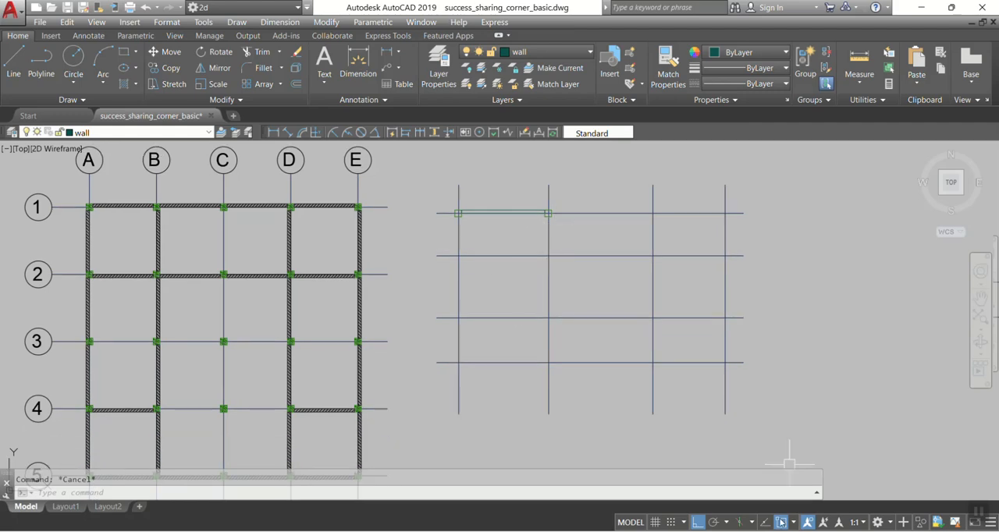
middle_click_drag(541, 297, 473, 306)
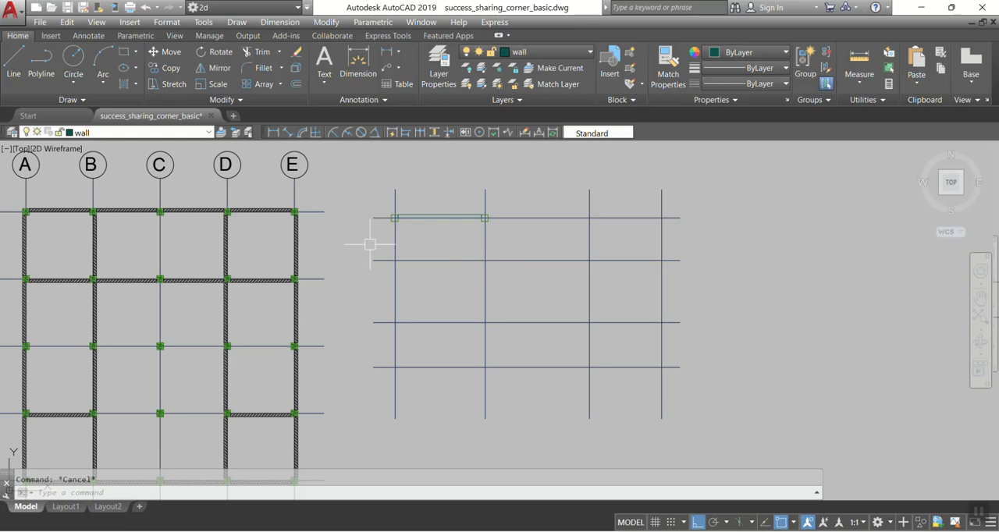
middle_click_drag(426, 238, 513, 226)
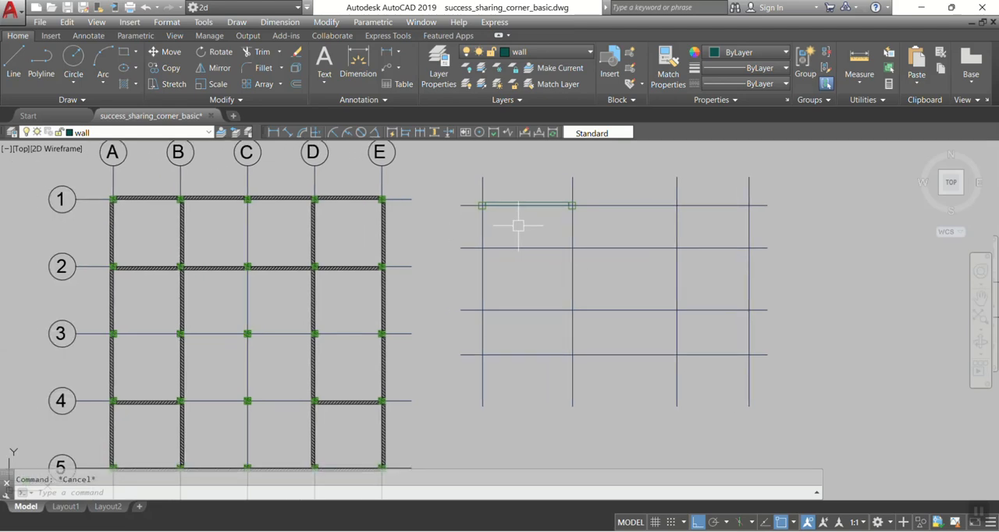
Step: Select the whole new grid together with its two columns and wall rectangle, and delete them
middle_click_drag(579, 243, 563, 272)
mouse_move(423, 301)
middle_mouse_down()
mouse_move(593, 252)
mouse_move(457, 254)
middle_mouse_up()
scroll(572, 248, "down", 2)
left_click(419, 173)
left_click(715, 408)
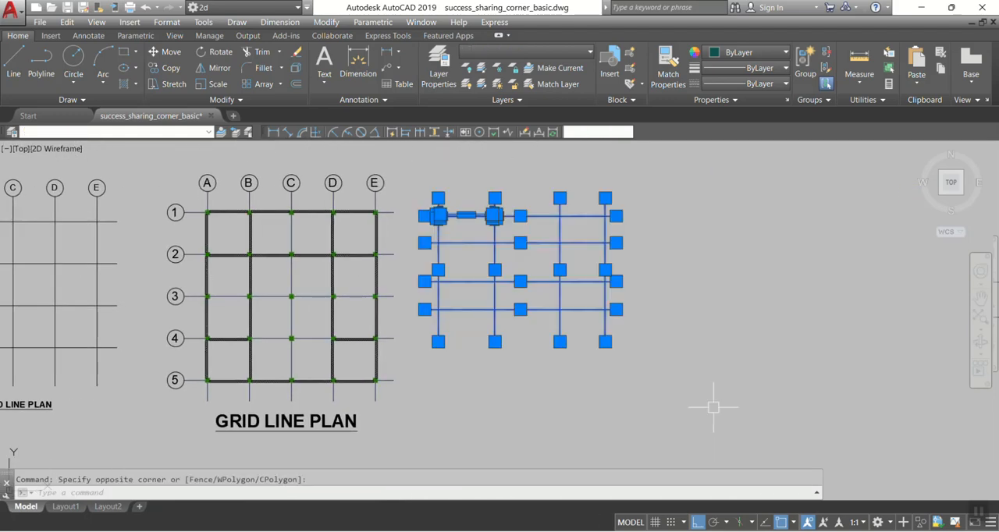
key("Delete")
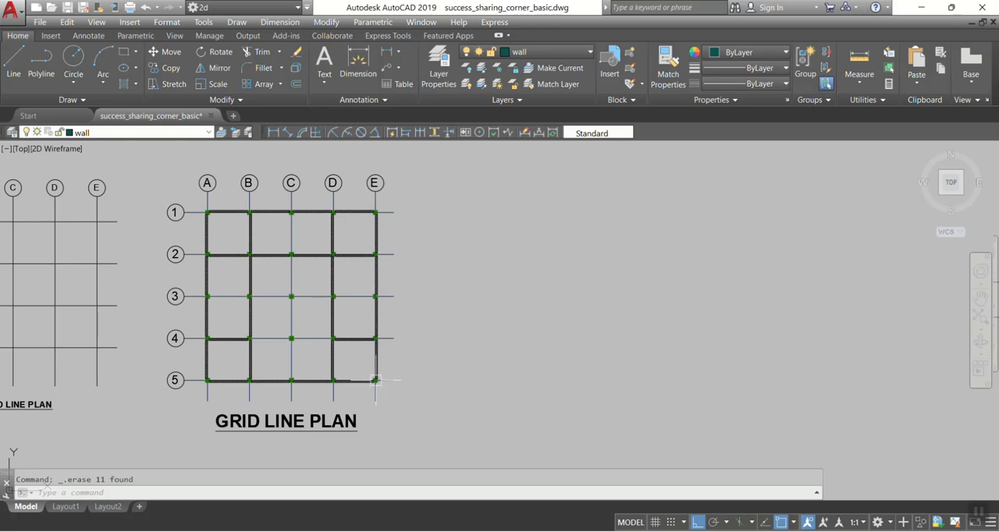
Step: Select horizontal grid line 1 near its bubble in the grid line plan
scroll(262, 352, "up", 4)
middle_click_drag(285, 384, 429, 353)
mouse_move(407, 225)
middle_mouse_down()
mouse_move(404, 326)
mouse_move(371, 421)
middle_mouse_up()
scroll(136, 236, "up", 5)
scroll(138, 237, "up", 4)
middle_click_drag(150, 268, 429, 326)
scroll(441, 290, "up", 6)
left_click(558, 332)
left_click(472, 267)
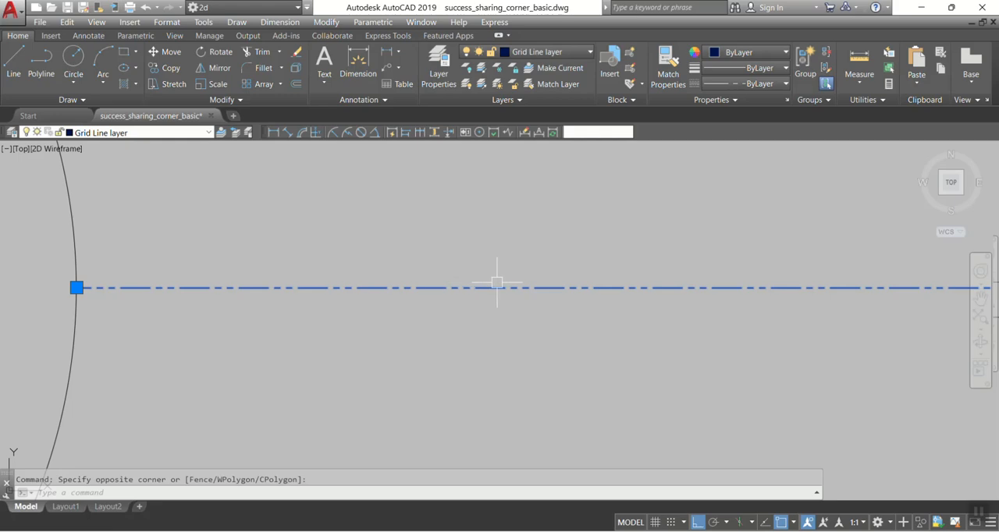
Step: Examine how the linetype of grid line 1 displays at different magnifications along the plan
scroll(426, 298, "down", 8)
middle_click_drag(597, 312, 329, 310)
scroll(309, 302, "down", 6)
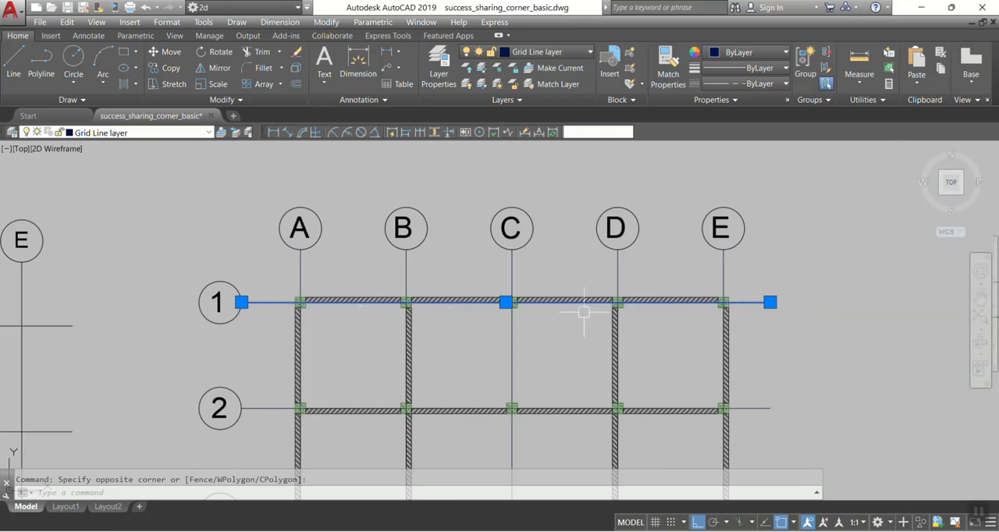
scroll(262, 306, "up", 8)
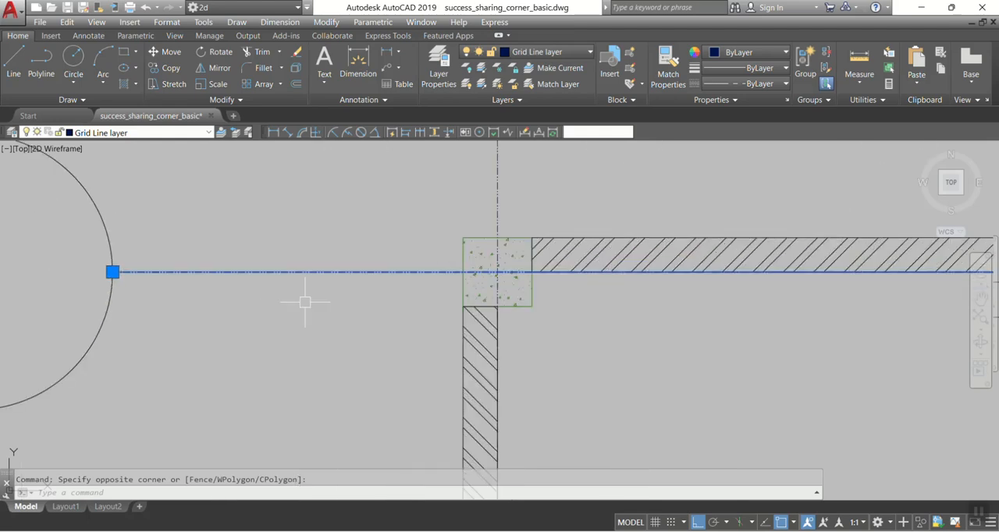
scroll(297, 273, "up", 6)
scroll(580, 272, "up", 6)
scroll(312, 274, "down", 8)
scroll(549, 276, "up", 3)
scroll(538, 273, "down", 3)
scroll(537, 273, "down", 2)
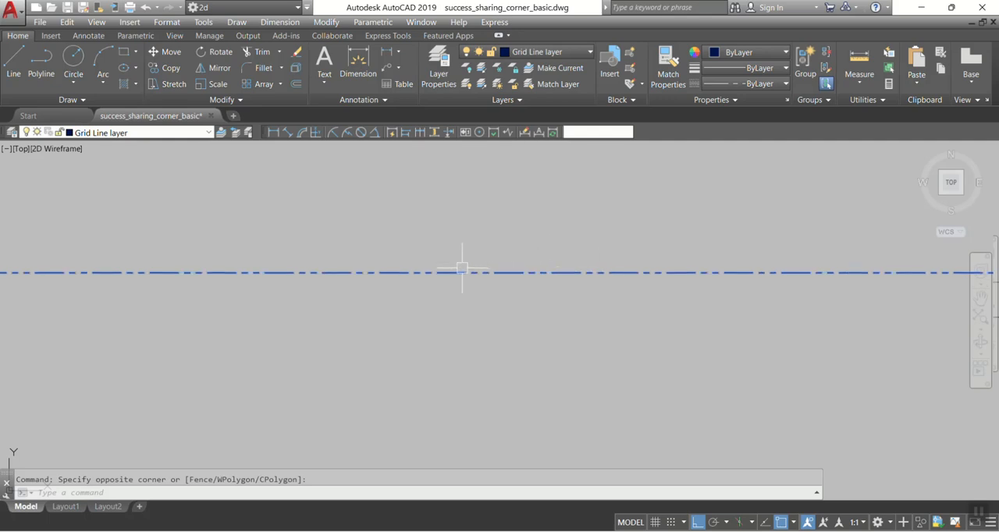
scroll(467, 266, "down", 4)
Step: Open the properties of grid line 1 and review its general settings and available colour options
type("h")
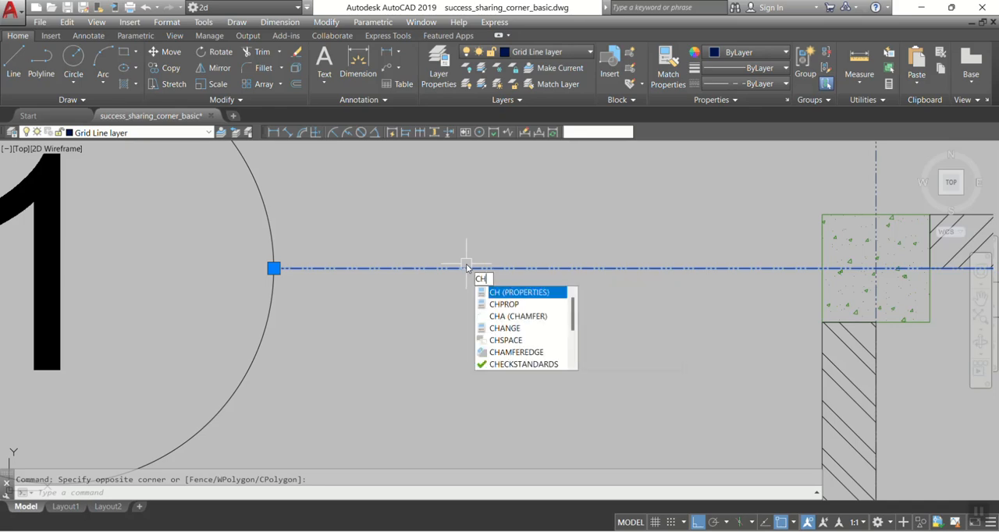
key("Return")
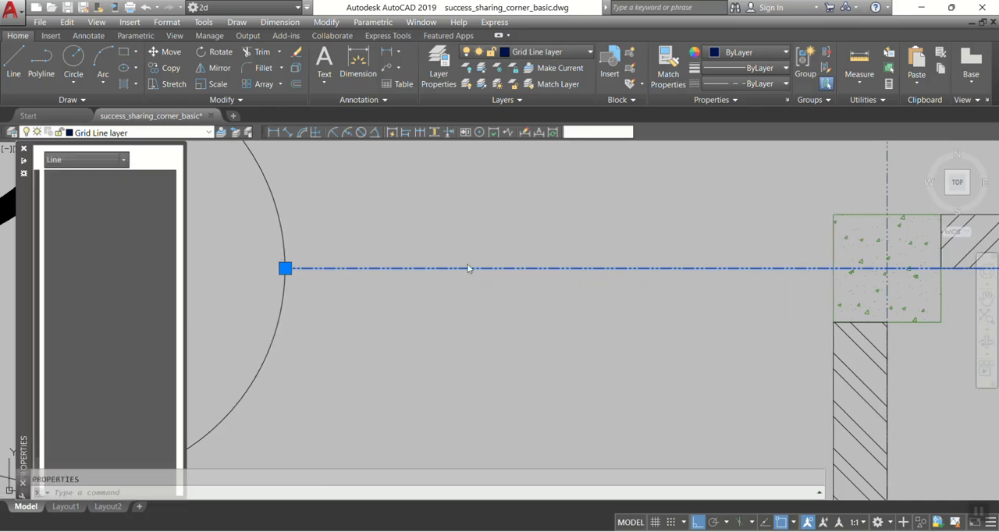
mouse_move(8, 287)
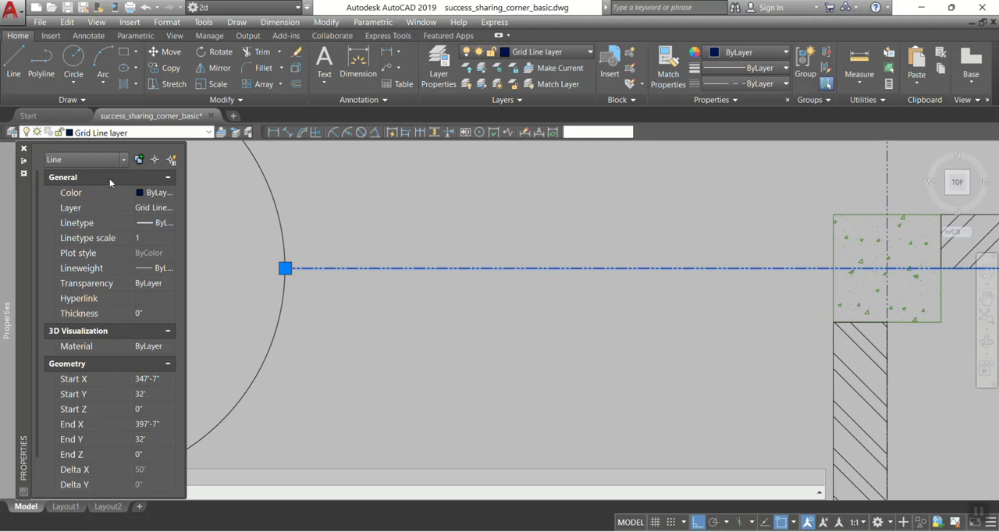
scroll(103, 326, "down", 2)
scroll(114, 390, "up", 2)
left_click(142, 194)
left_click(170, 194)
left_click(160, 208)
left_click(163, 195)
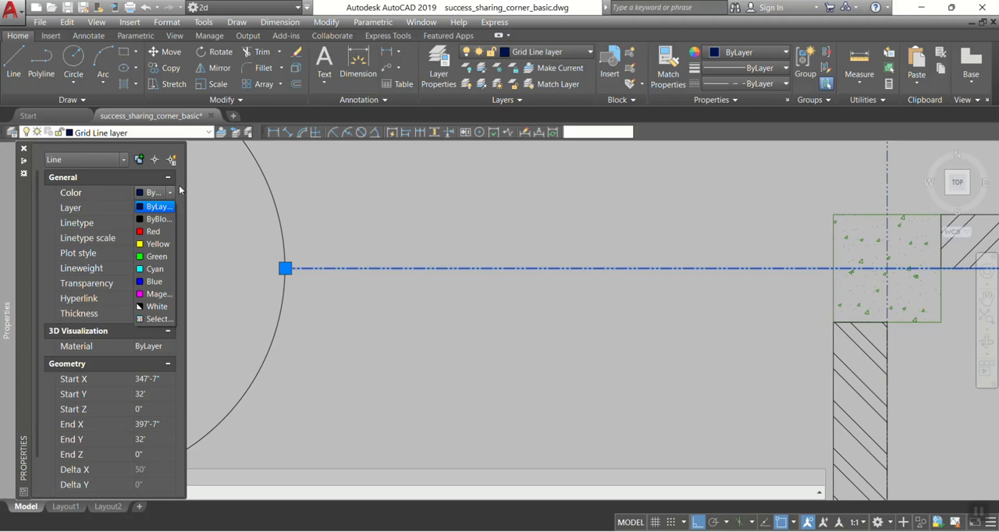
left_click(46, 232)
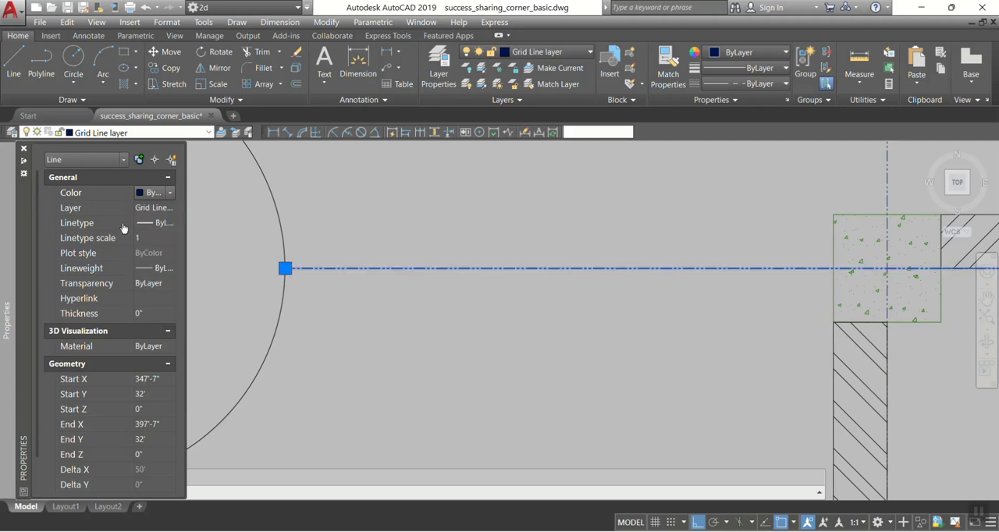
Step: Try a linetype scale of 0.2 on horizontal grid line 1
left_click(146, 239)
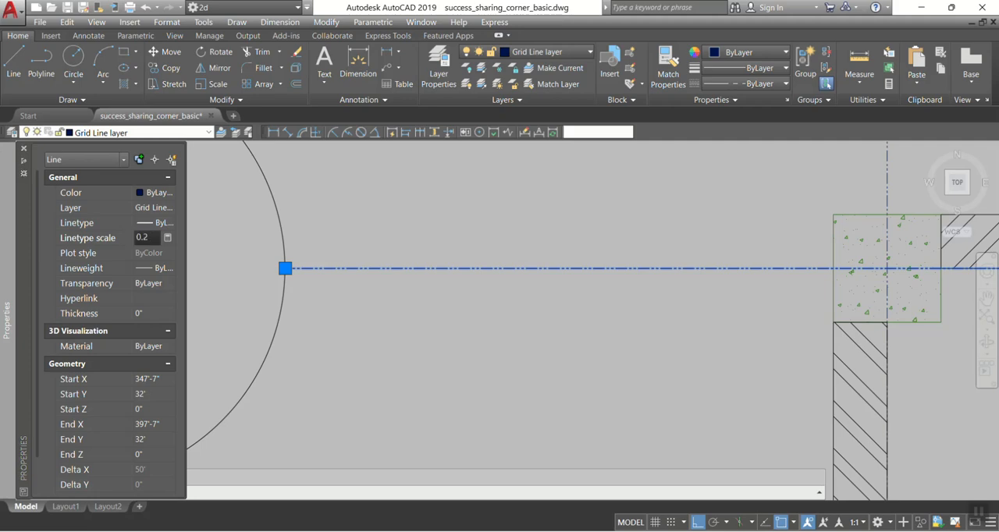
type("0.2")
key("Return")
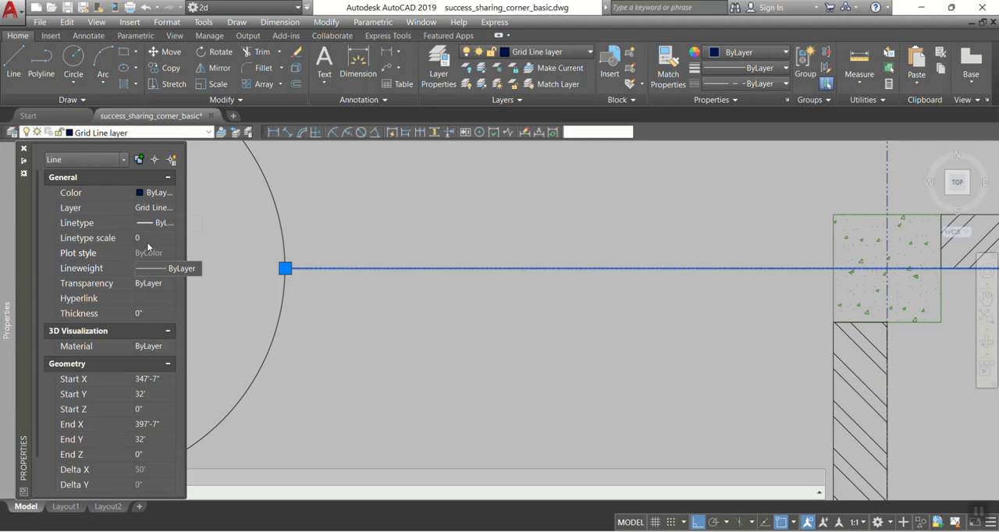
Step: Increase the linetype scale of grid line 1 so its dash-dot pattern is coarser, and close its properties
left_click(140, 238)
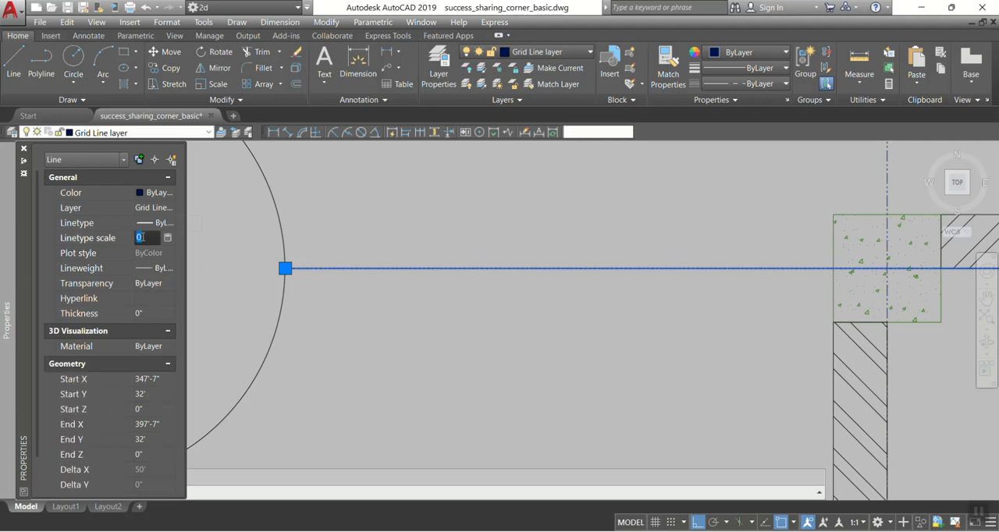
key("Return")
key("ctrl+1")
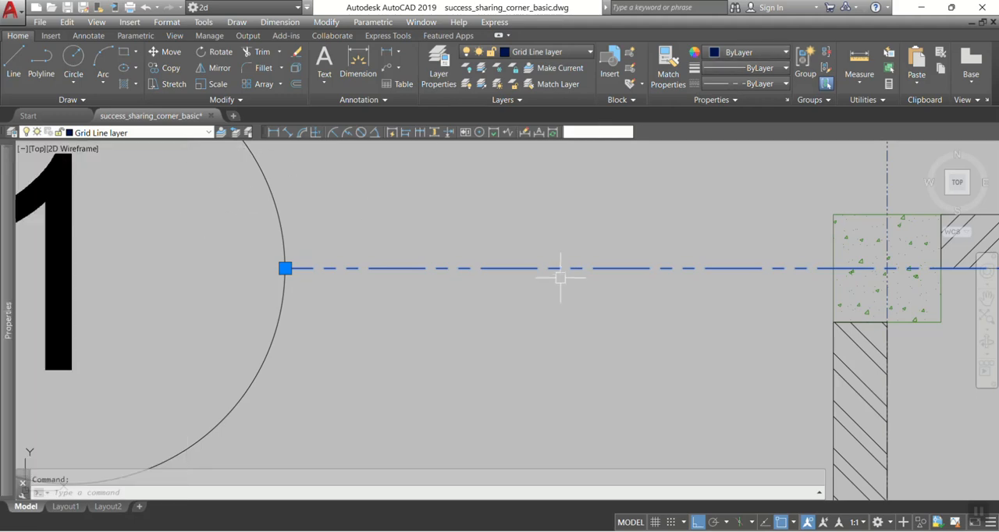
scroll(563, 268, "down", 5)
mouse_move(457, 267)
middle_mouse_down()
mouse_move(301, 263)
mouse_move(463, 223)
middle_mouse_up()
key("Escape")
Step: Compare the linetype display of grid line 1 with the other grid lines at different magnifications
scroll(391, 260, "down", 2)
scroll(456, 220, "up", 6)
scroll(373, 229, "down", 6)
middle_click_drag(541, 234, 446, 252)
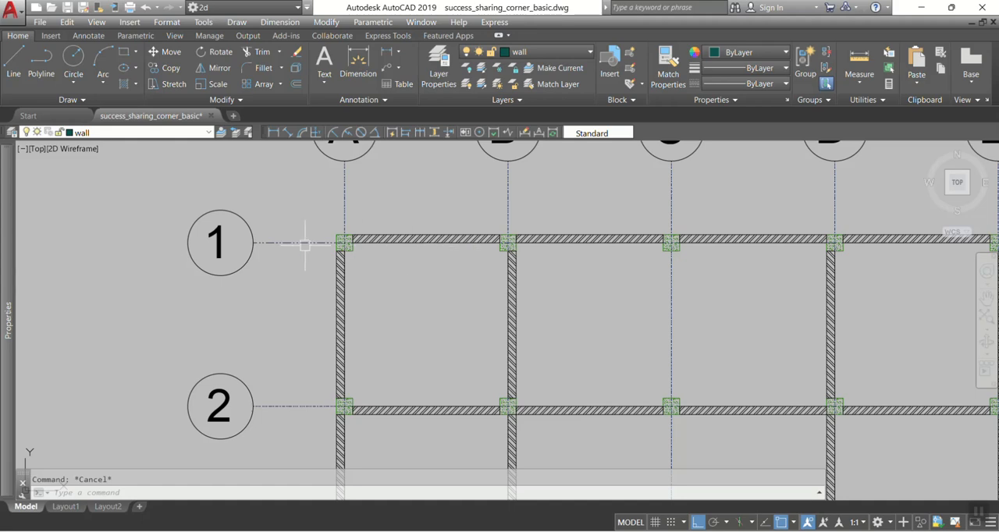
left_click(282, 407)
left_click(283, 242)
scroll(283, 246, "up", 5)
scroll(283, 244, "down", 4)
mouse_move(306, 285)
middle_mouse_down()
mouse_move(366, 192)
mouse_move(342, 225)
middle_mouse_up()
scroll(367, 316, "down", 5)
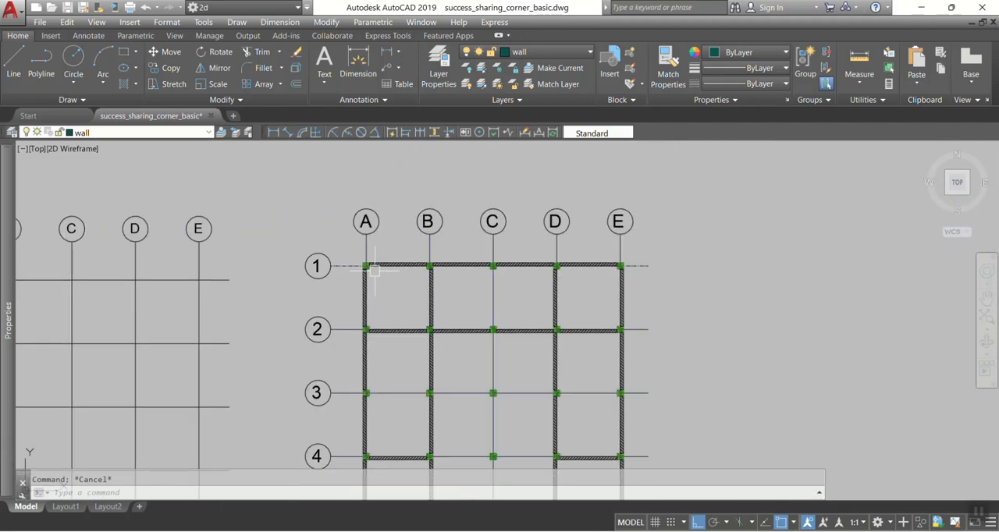
scroll(374, 265, "up", 6)
middle_click_drag(329, 302, 318, 268)
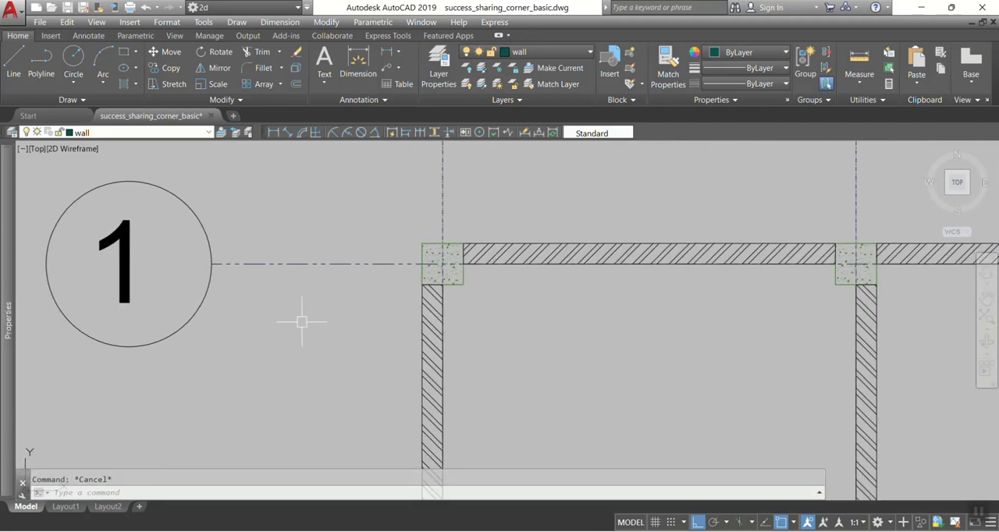
scroll(294, 330, "down", 2)
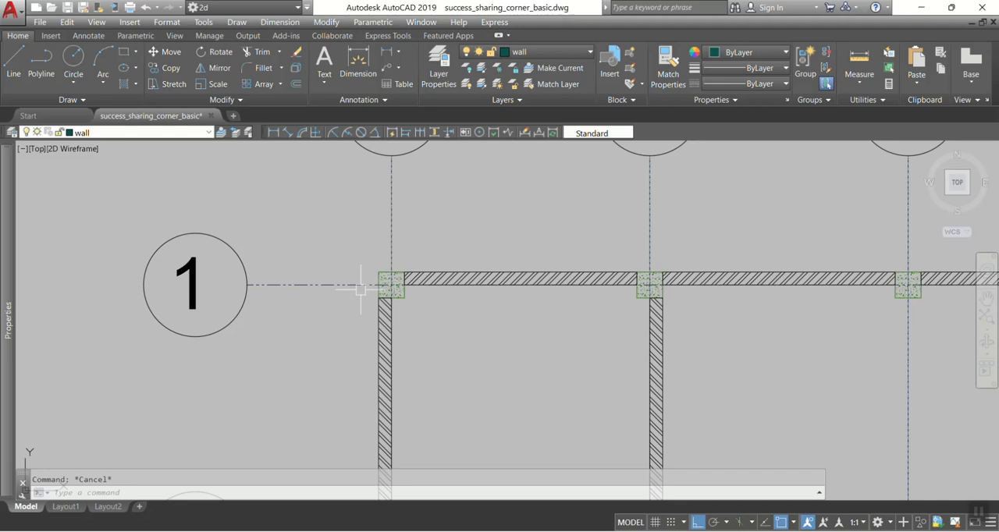
Step: Set the linetype scale of horizontal grid line 2 to 10 in its properties
middle_click_drag(346, 289, 408, 227)
middle_click_drag(393, 277, 412, 166)
left_click(416, 405)
left_click(382, 303)
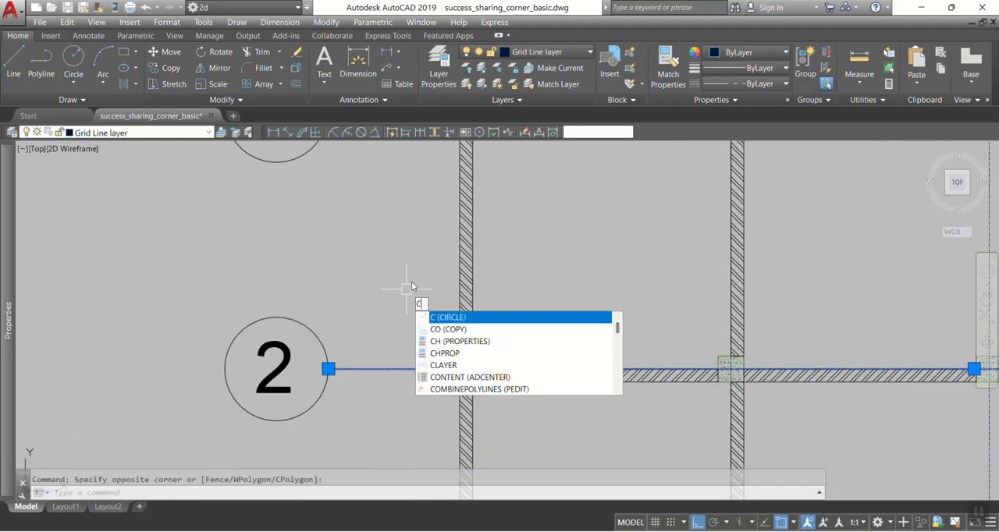
type("ch")
key("Return")
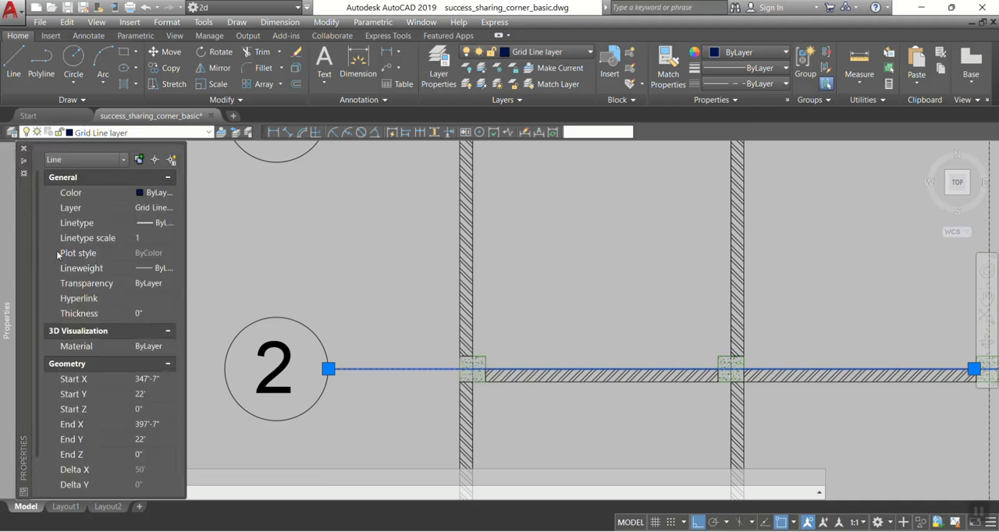
left_click(146, 242)
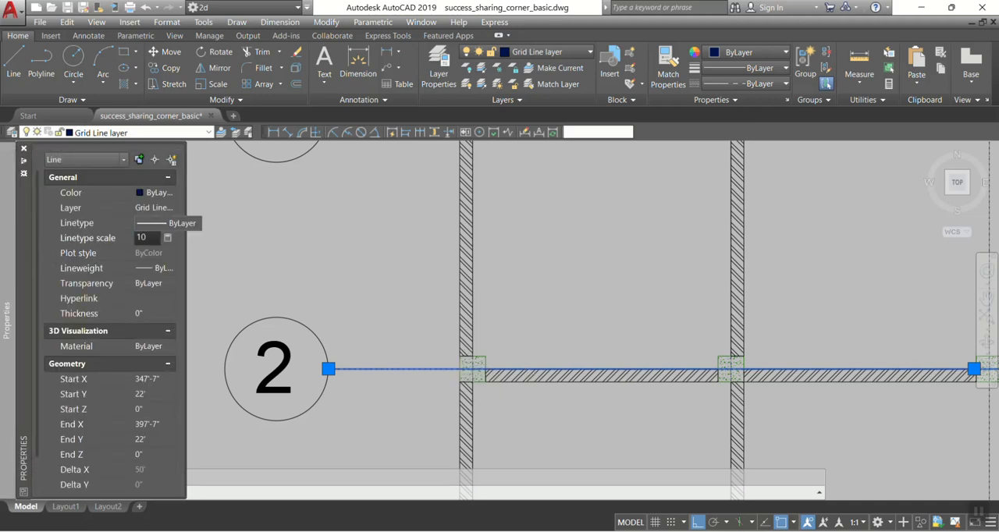
left_click(23, 150)
scroll(351, 361, "down", 2)
scroll(380, 276, "up", 1)
key("Escape")
Step: Examine the linetypes of grid lines 1 and 2 up close and across both complete grid line plans
left_click(380, 252)
key("Escape")
left_click(356, 412)
key("Escape")
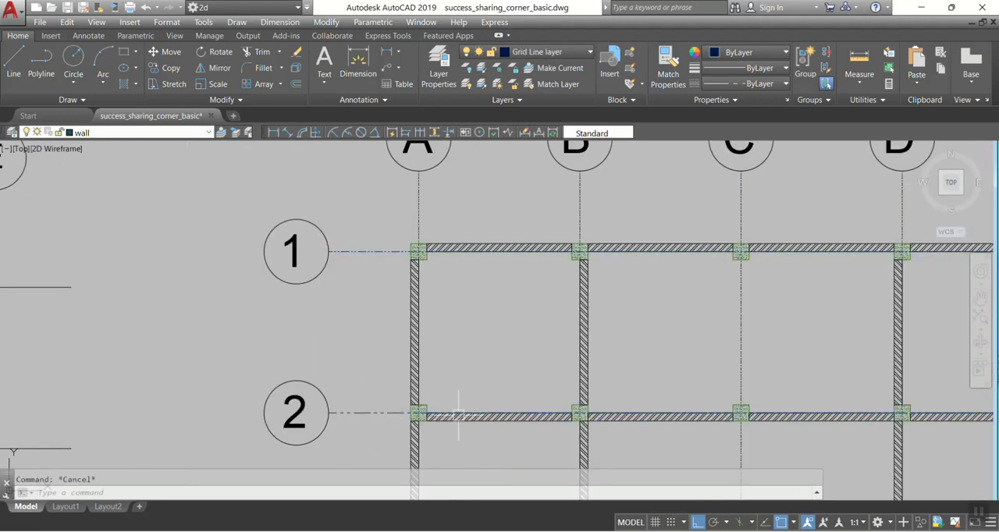
middle_click_drag(468, 379, 379, 351)
scroll(517, 345, "down", 2)
middle_click_drag(517, 345, 477, 249)
scroll(477, 250, "down", 2)
middle_click_drag(460, 320, 556, 328)
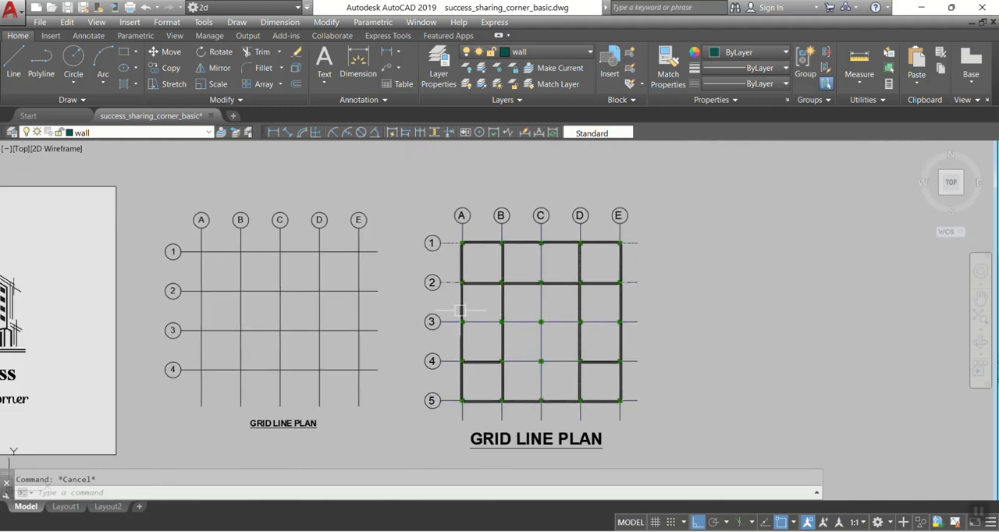
middle_click_drag(379, 315, 471, 308)
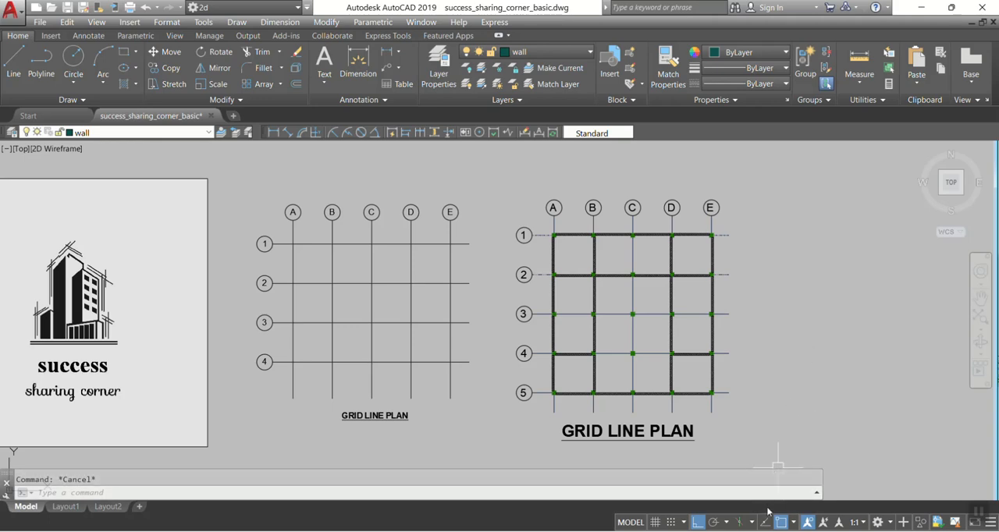
left_click(751, 531)
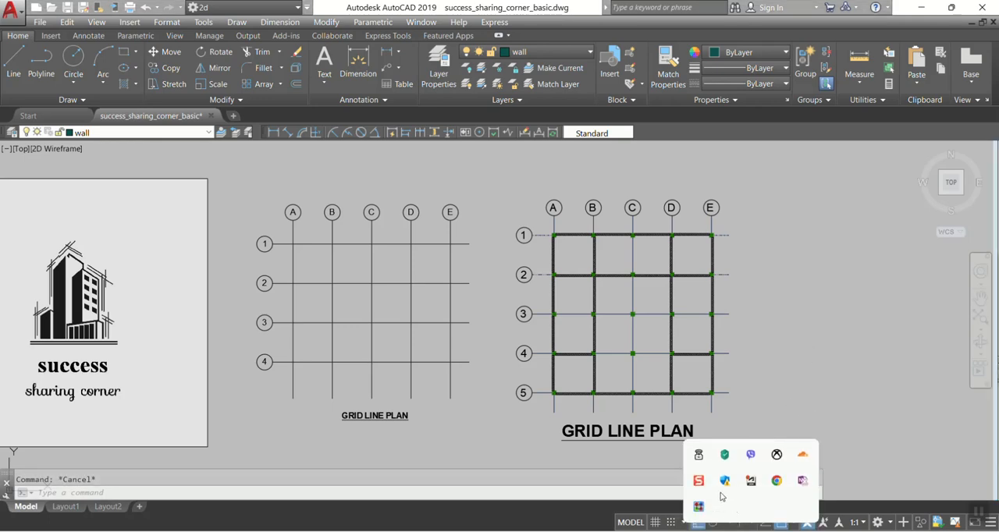